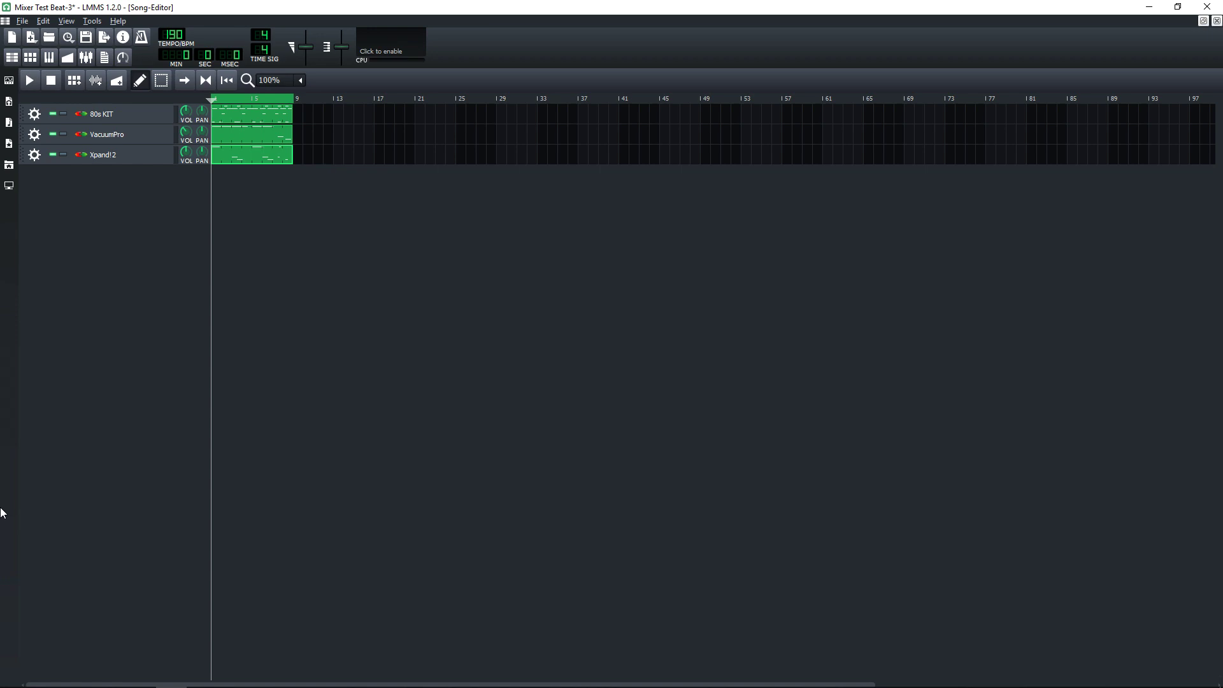
Step: Play and stop the song, and briefly view the FX-Mixer
{"action": "key", "text": "space"}
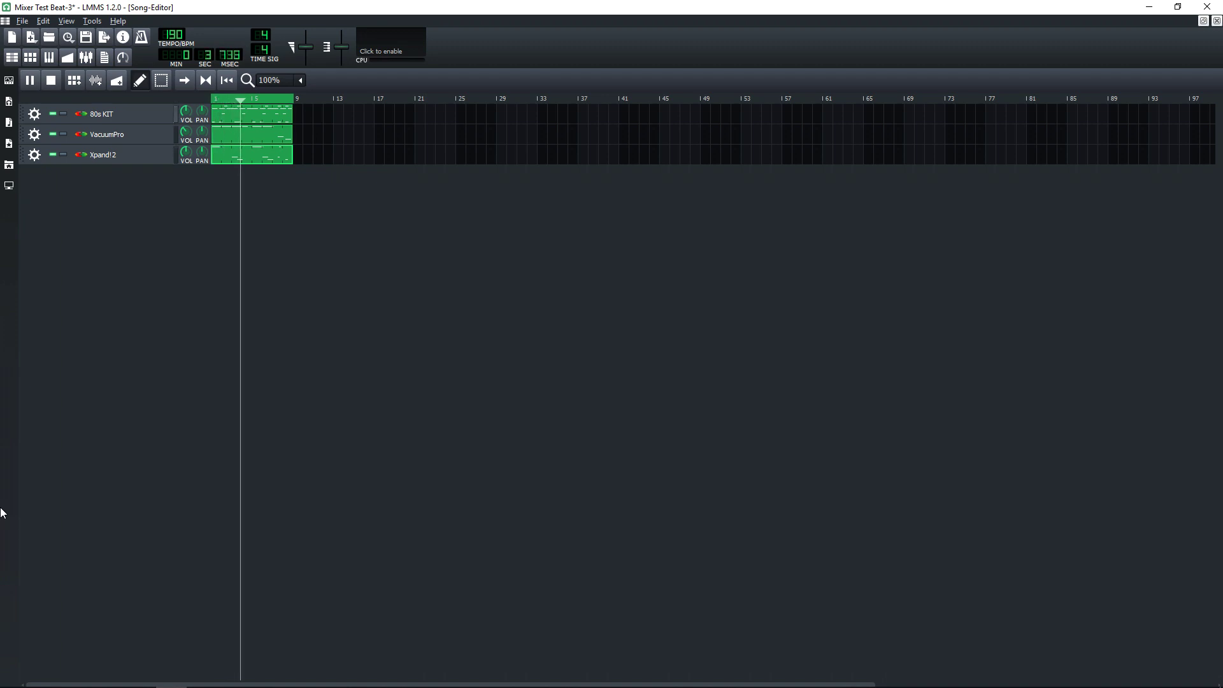
{"action": "key", "text": "space"}
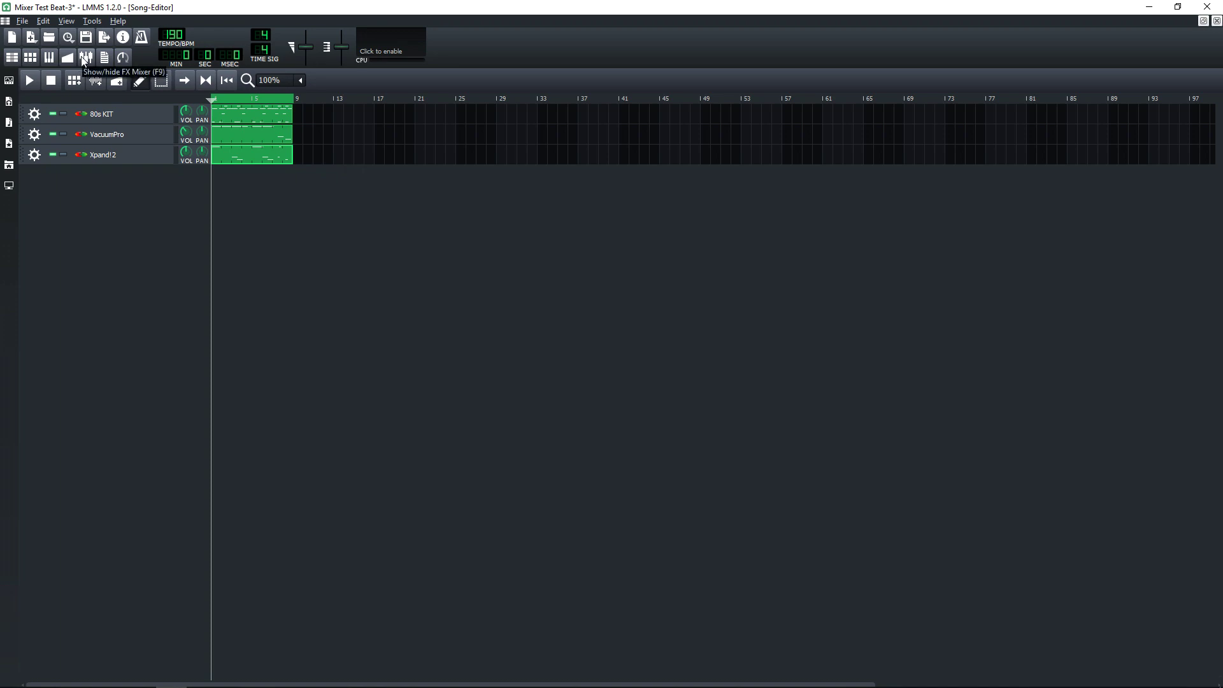
{"action": "left_click", "coordinate": [84, 58]}
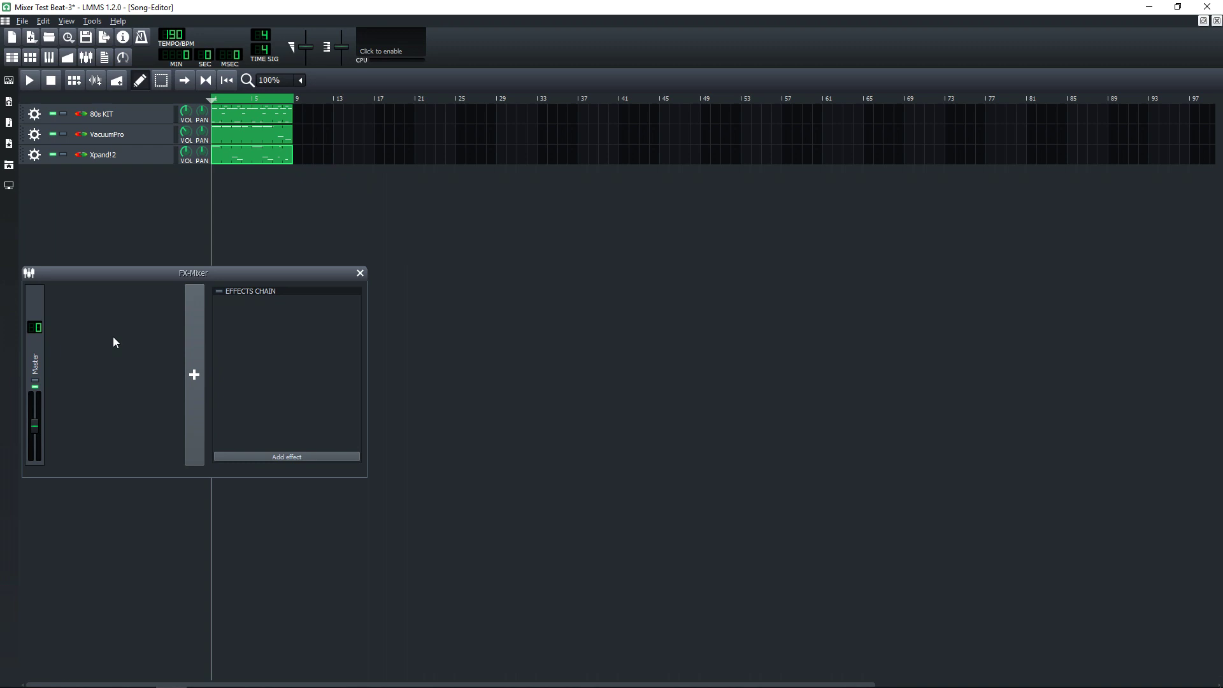
{"action": "key", "text": "F9"}
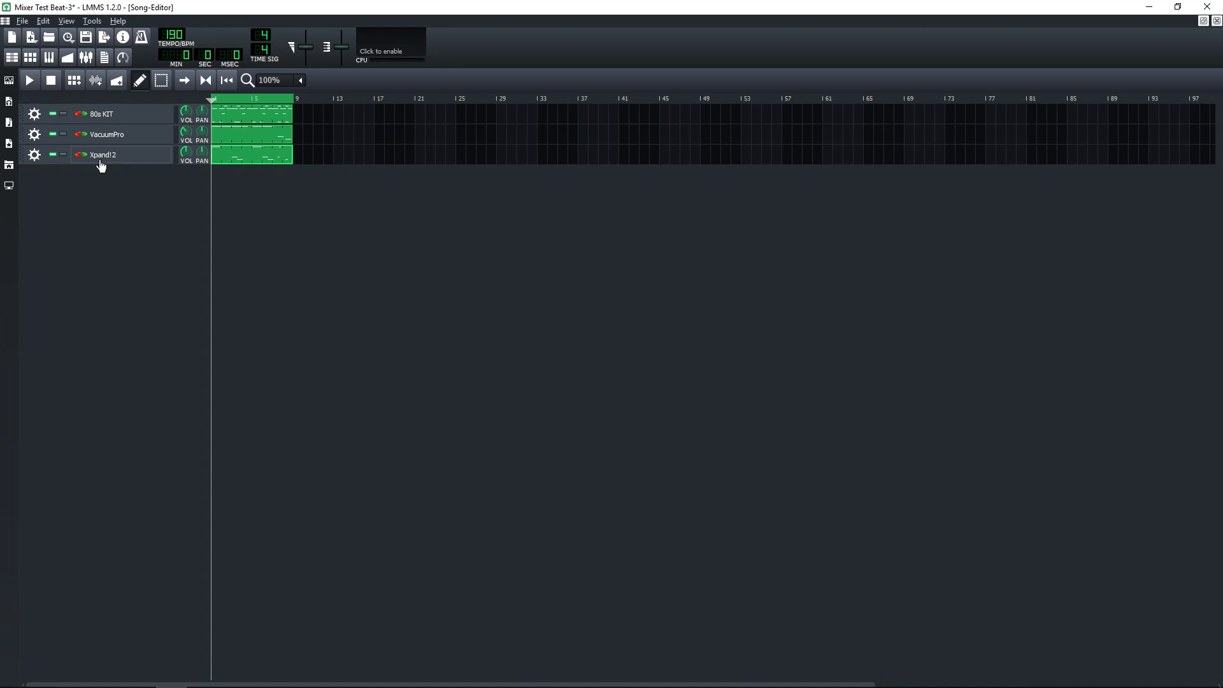
Step: Assign the Xpand!2 track to a new FX channel and show it in the FX-Mixer
{"action": "left_click", "coordinate": [35, 157]}
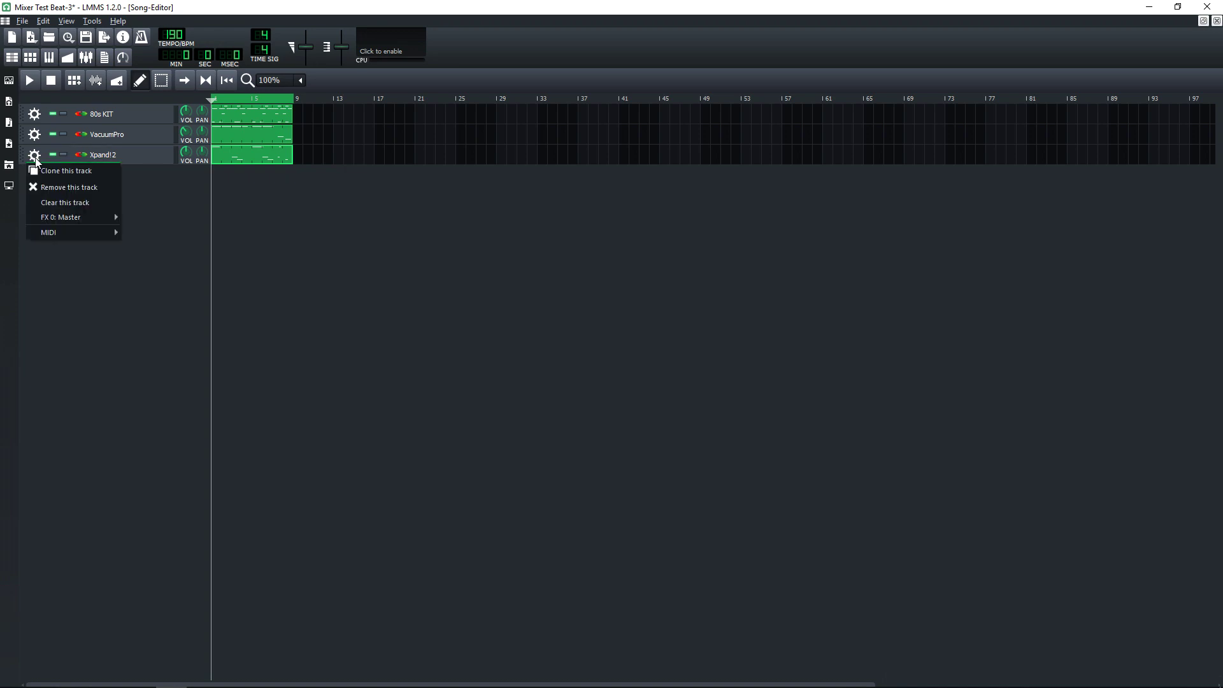
{"action": "mouse_move", "coordinate": [97, 216]}
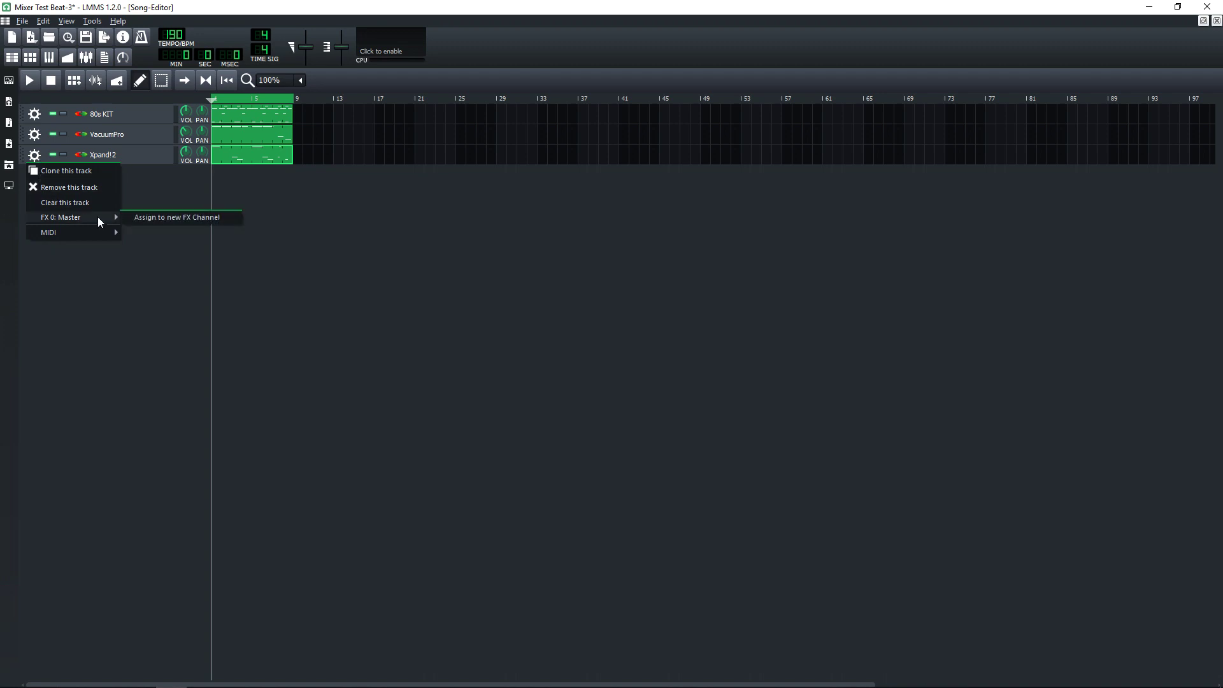
{"action": "left_click", "coordinate": [155, 218]}
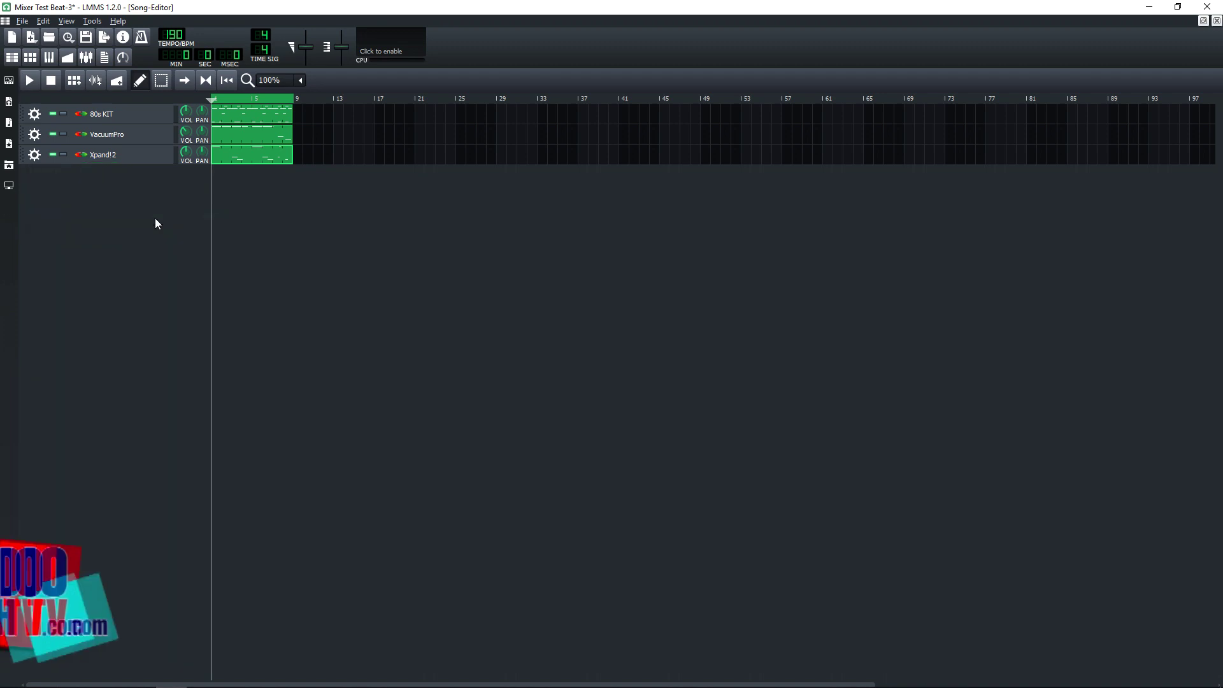
{"action": "left_click", "coordinate": [85, 57]}
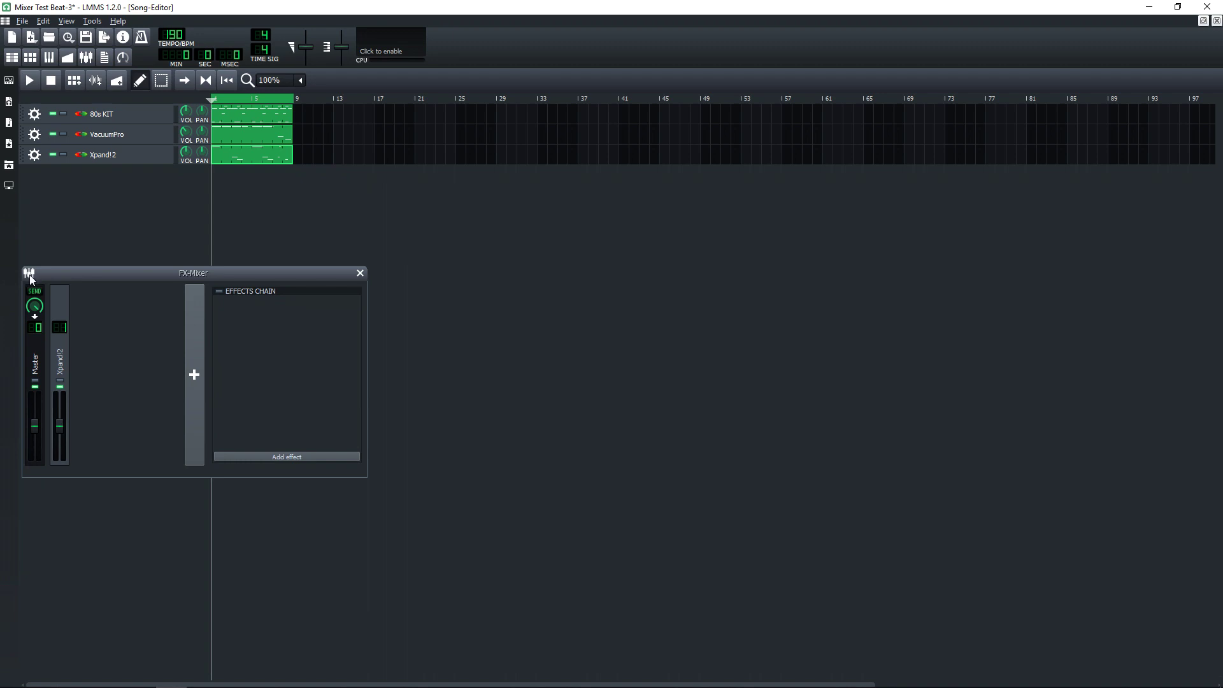
{"action": "left_click", "coordinate": [30, 274]}
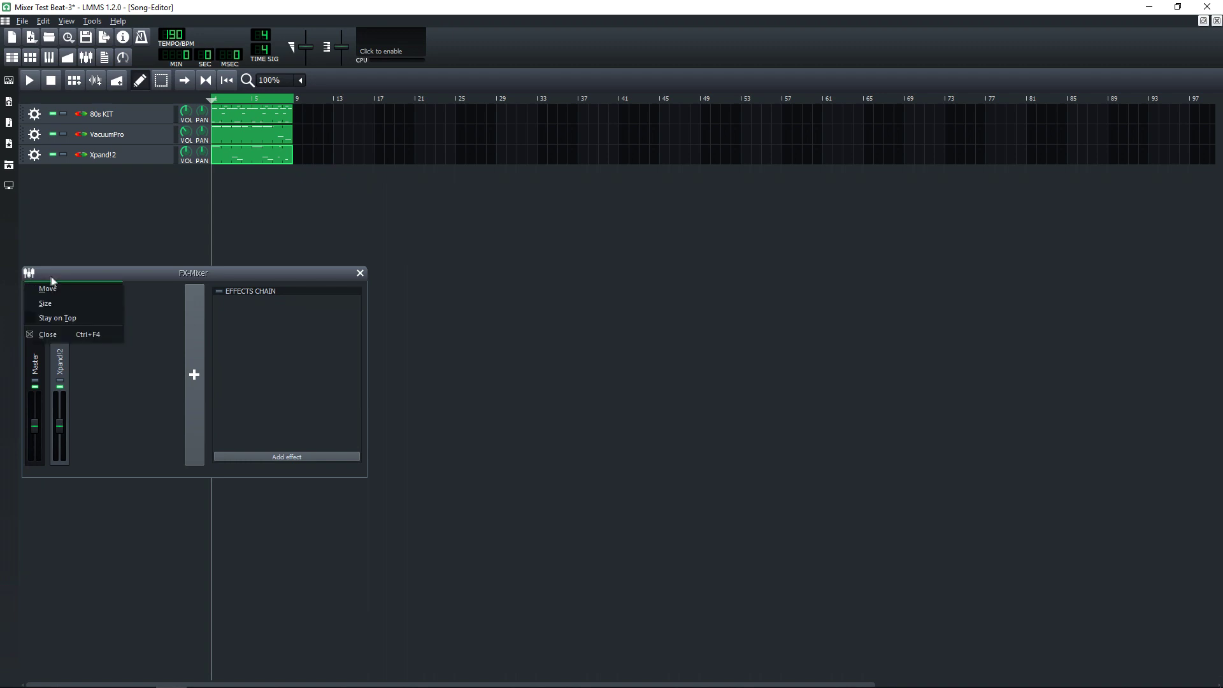
Step: Set the FX-Mixer to Stay on Top and stretch it across the bottom of the screen
{"action": "left_click", "coordinate": [40, 319]}
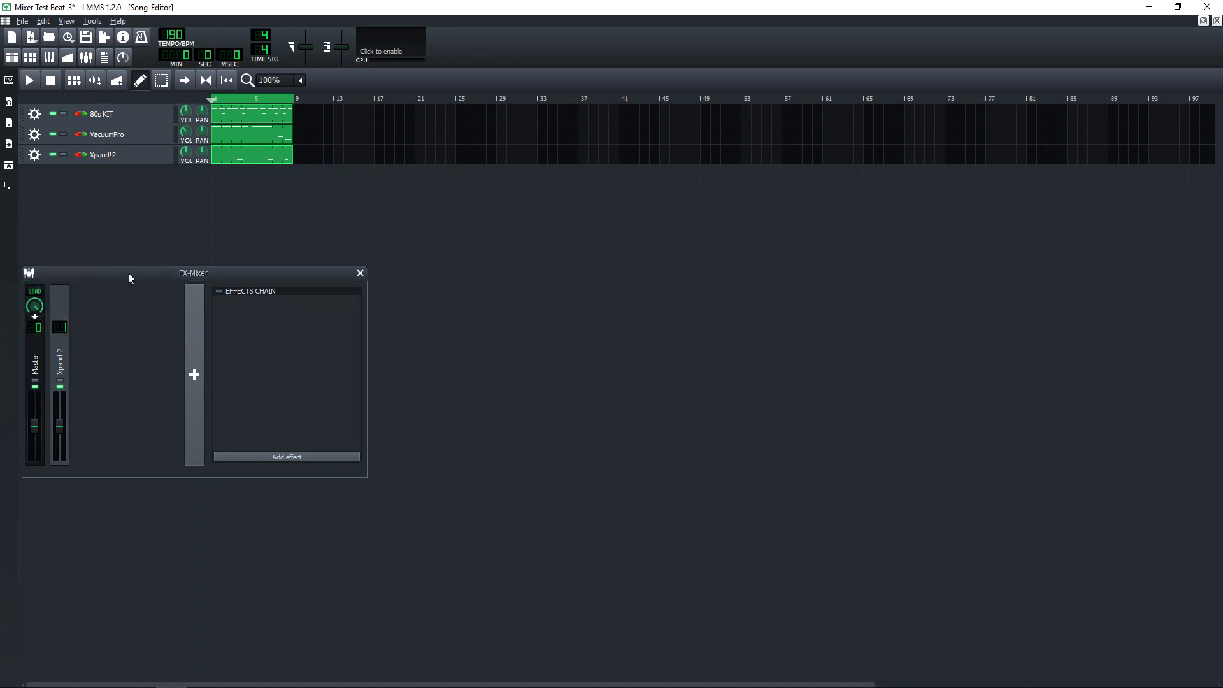
{"action": "left_click_drag", "start_coordinate": [113, 272], "coordinate": [112, 476]}
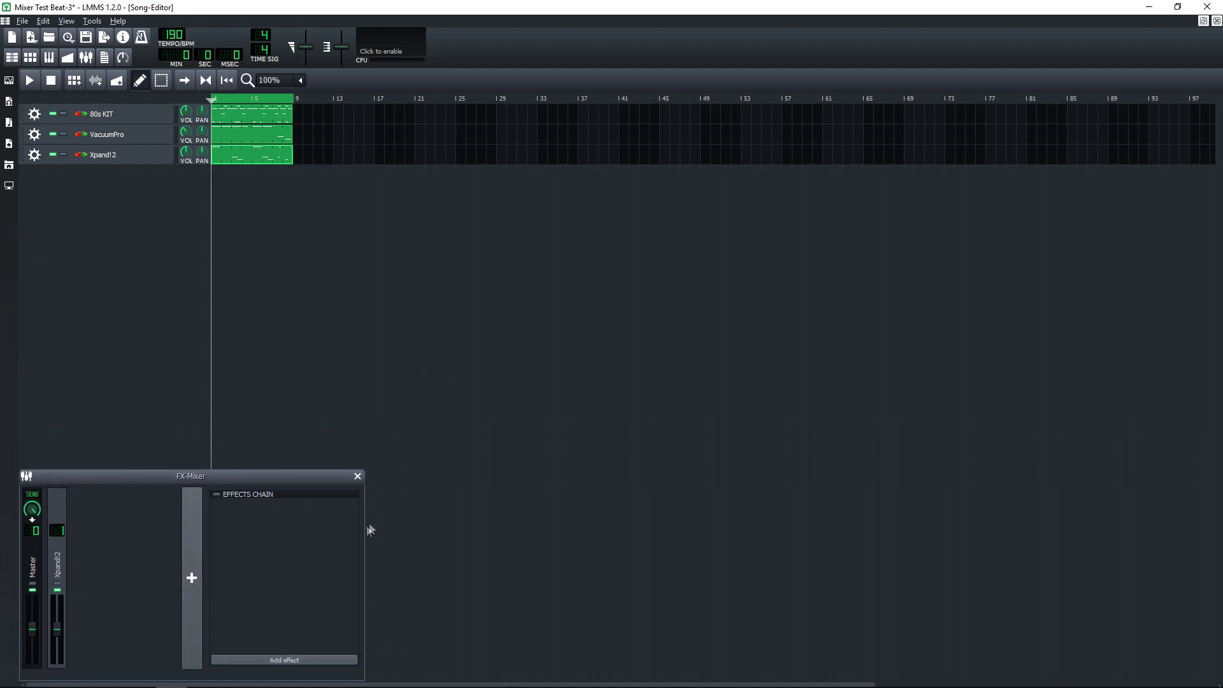
{"action": "left_click_drag", "start_coordinate": [363, 531], "coordinate": [1218, 587]}
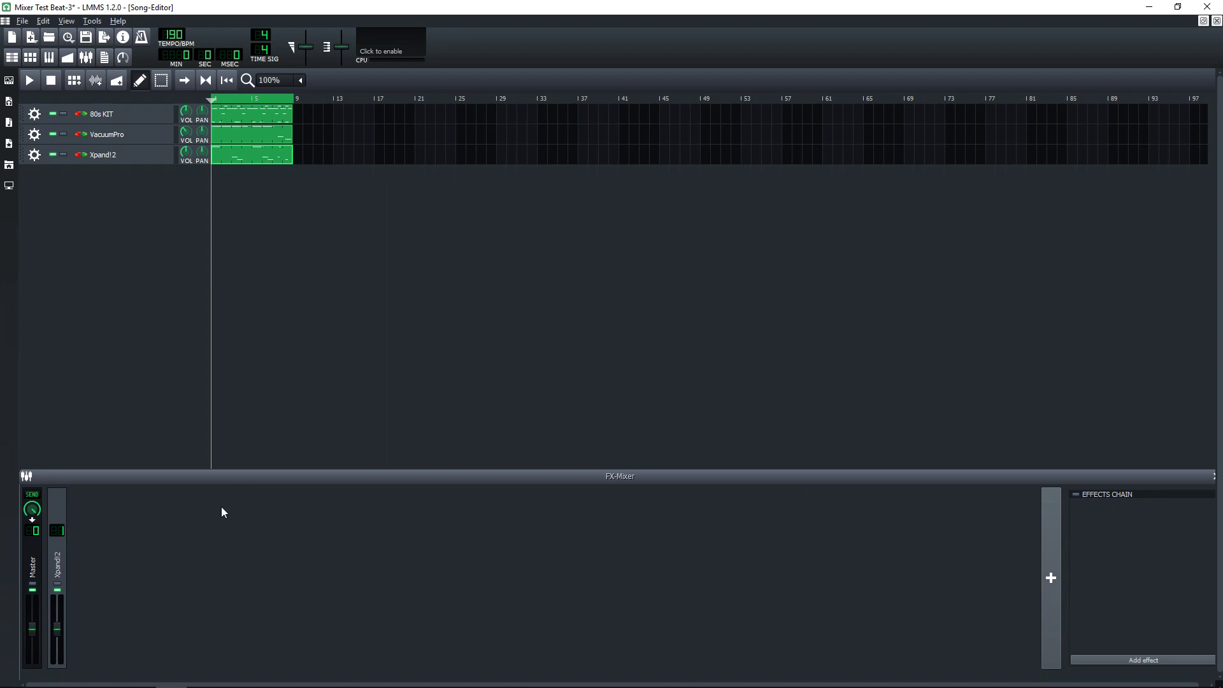
Step: Rename the Xpand!2 mixer channel to 'Synth'
{"action": "double_click", "coordinate": [62, 573]}
{"action": "type", "text": "Synth"}
{"action": "key", "text": "Return"}
{"action": "left_click", "coordinate": [34, 134]}
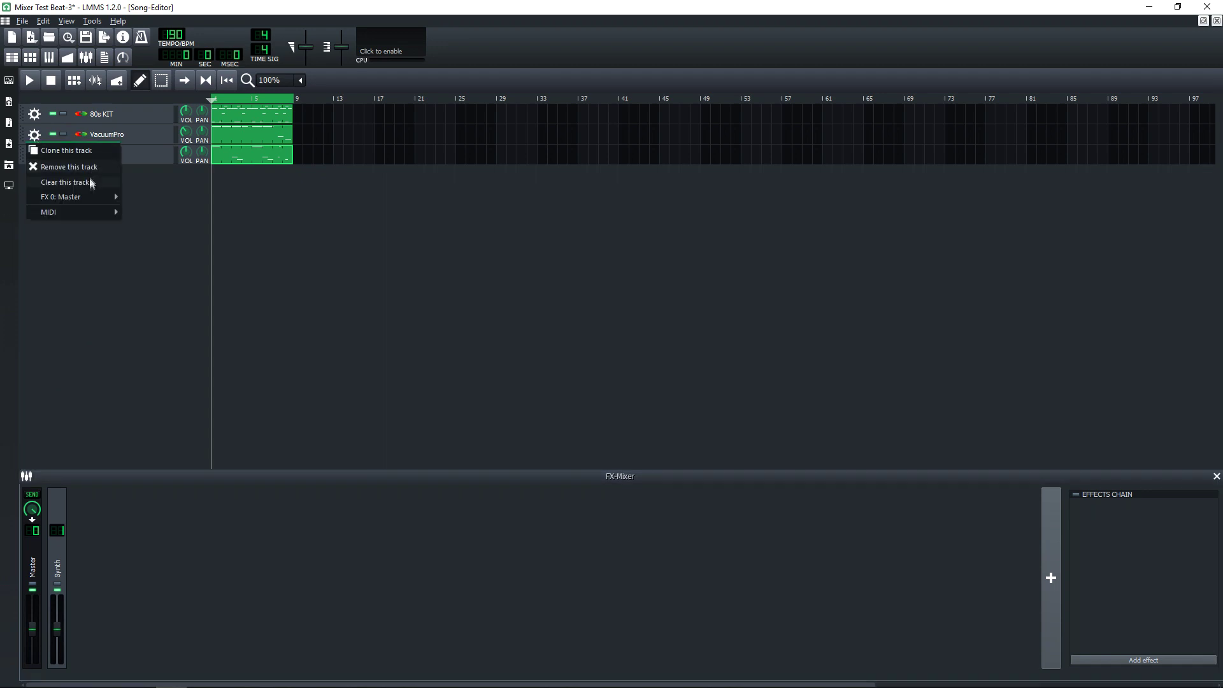
Step: Assign VacuumPro to a new channel, remove the Synth and VacuumPro channels, and add empty FX 1
{"action": "mouse_move", "coordinate": [93, 199]}
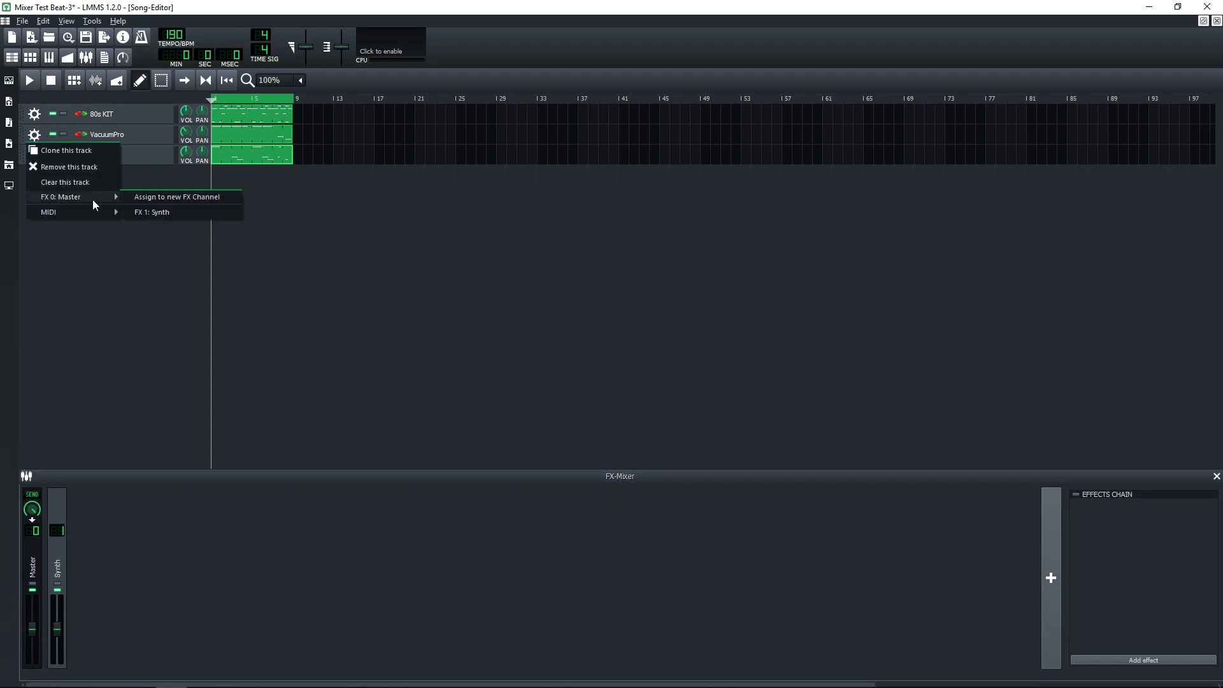
{"action": "left_click", "coordinate": [183, 196]}
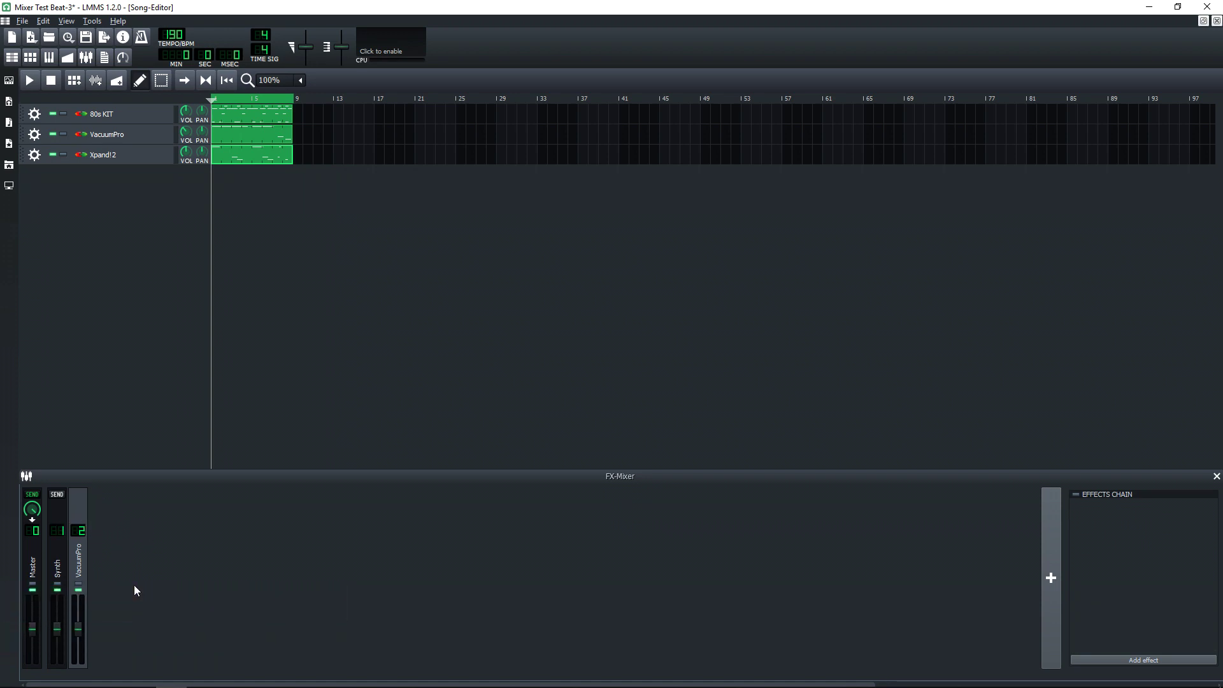
{"action": "right_click", "coordinate": [56, 523]}
{"action": "left_click", "coordinate": [107, 574]}
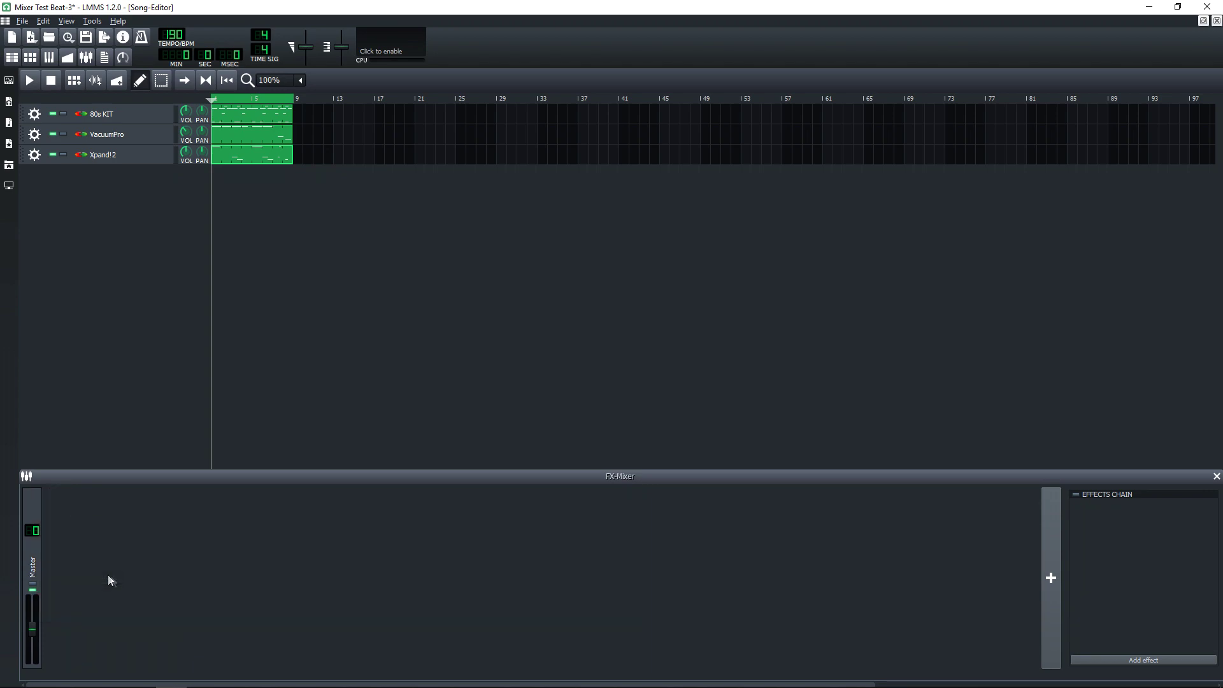
{"action": "left_click", "coordinate": [1051, 567]}
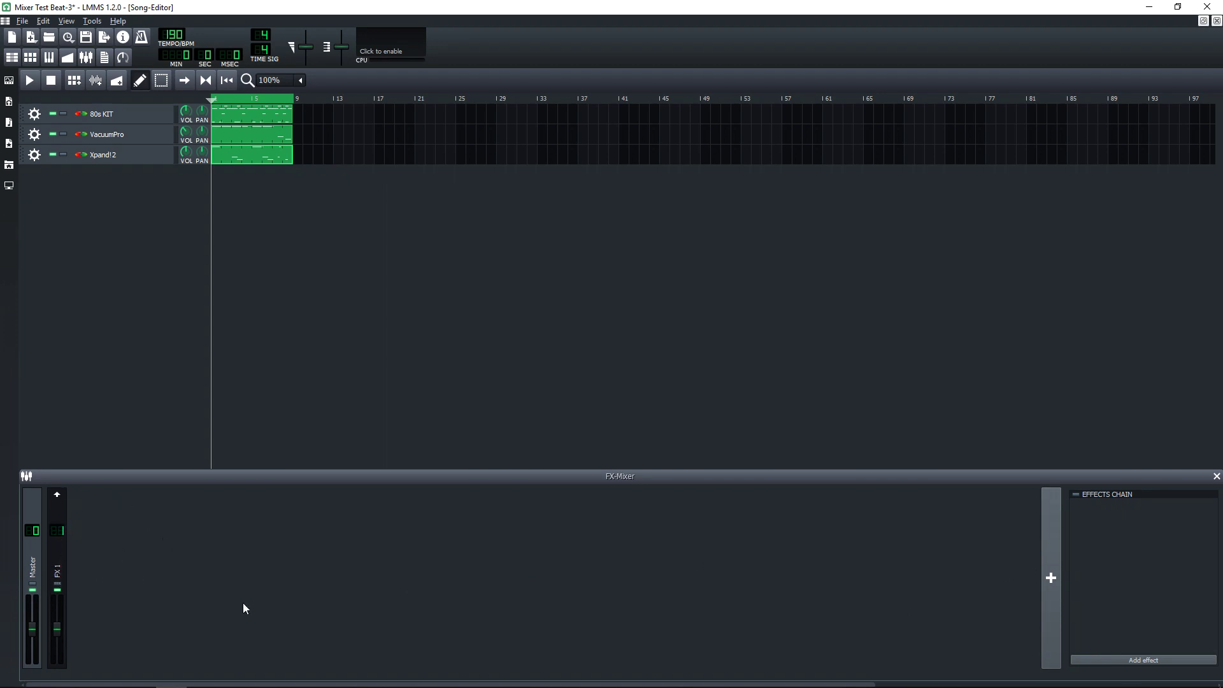
{"action": "left_click", "coordinate": [107, 135]}
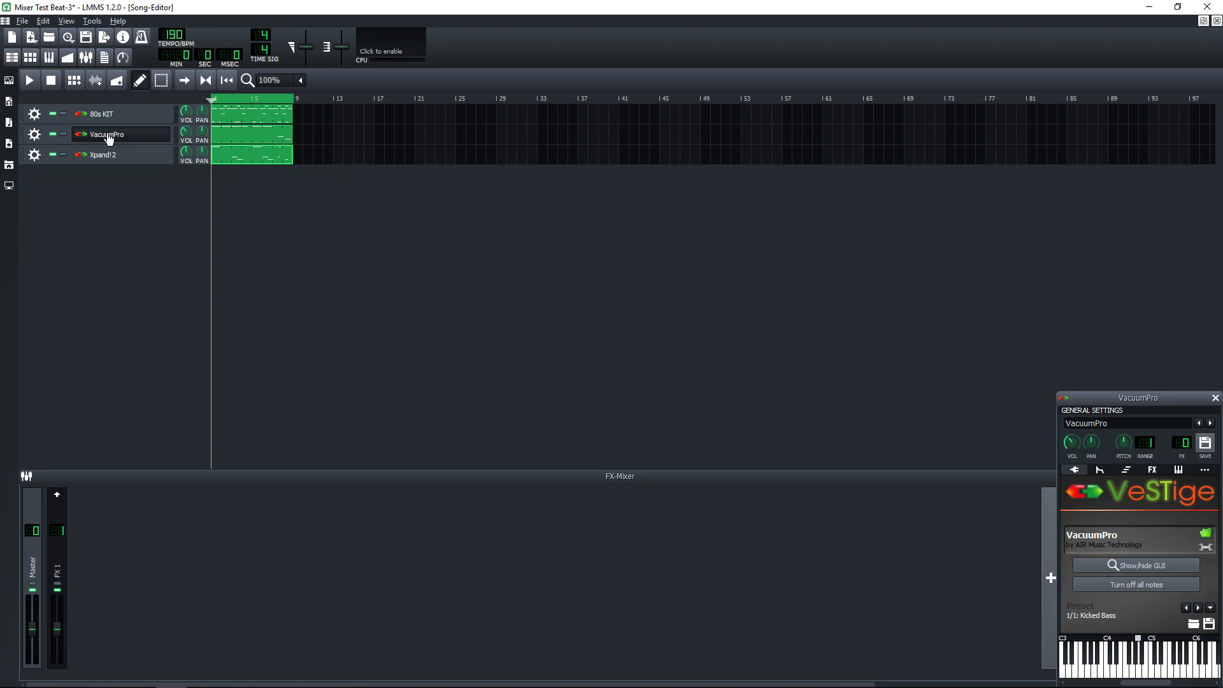
Step: Assign the VacuumPro instrument's FX channel to FX 1 and close its window
{"action": "left_click_drag", "start_coordinate": [1131, 394], "coordinate": [815, 211]}
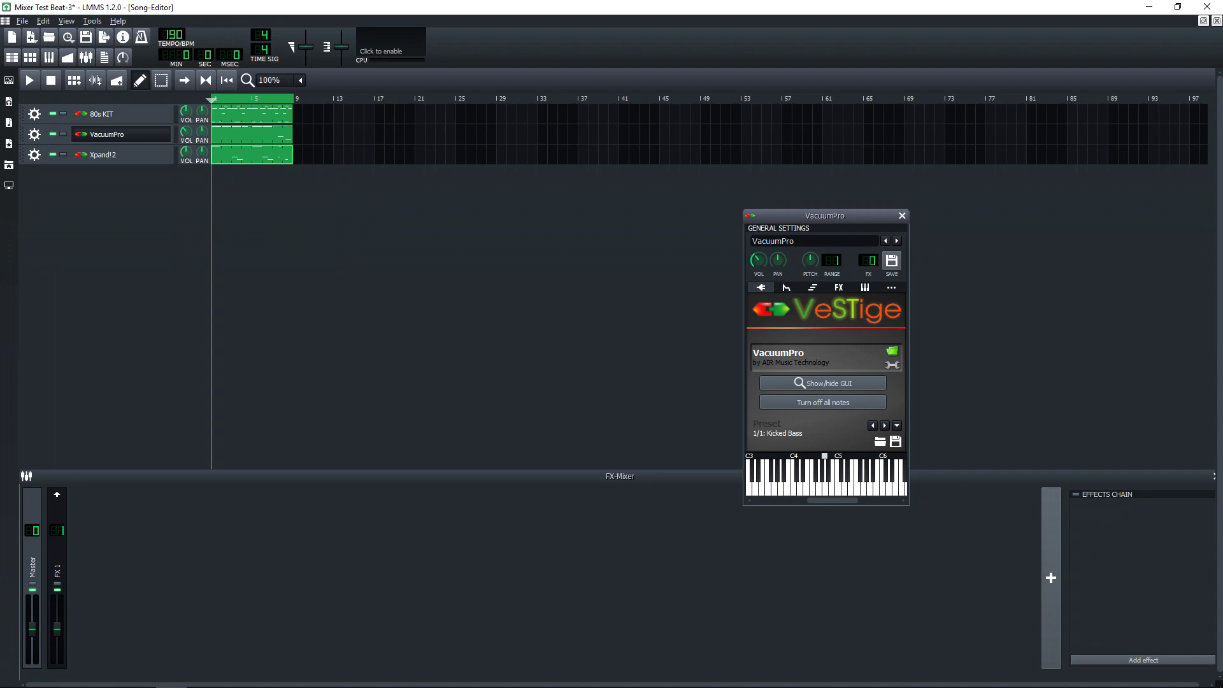
{"action": "right_click", "coordinate": [873, 266]}
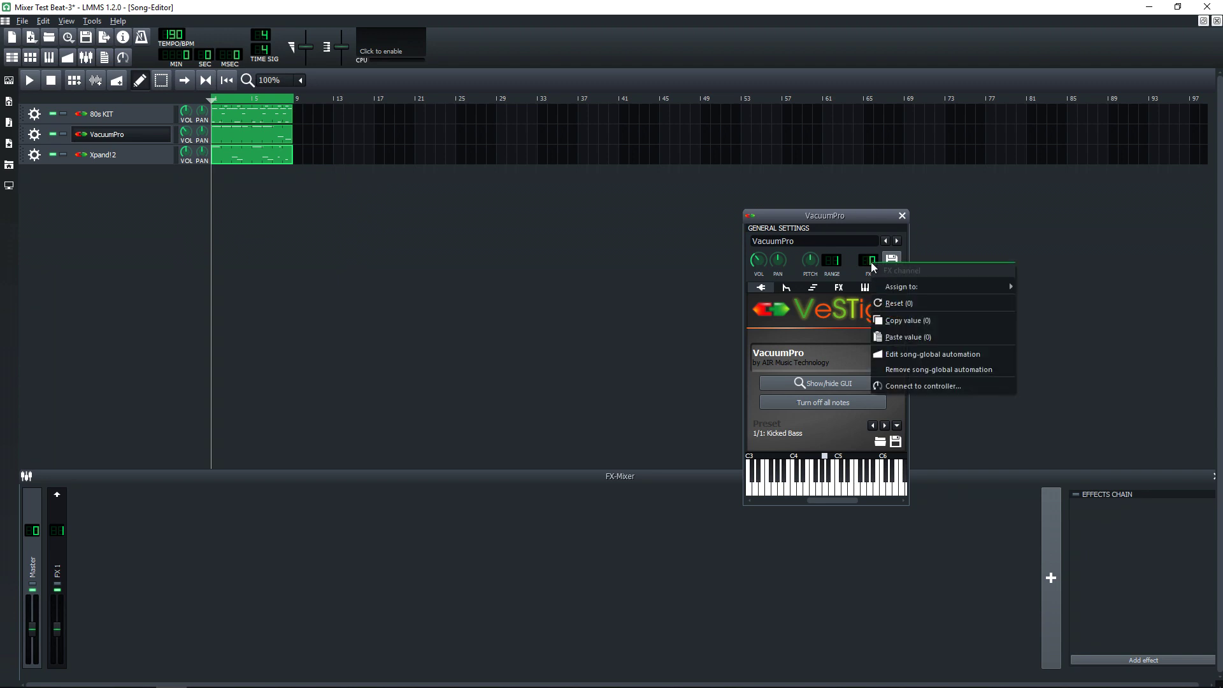
{"action": "mouse_move", "coordinate": [940, 290]}
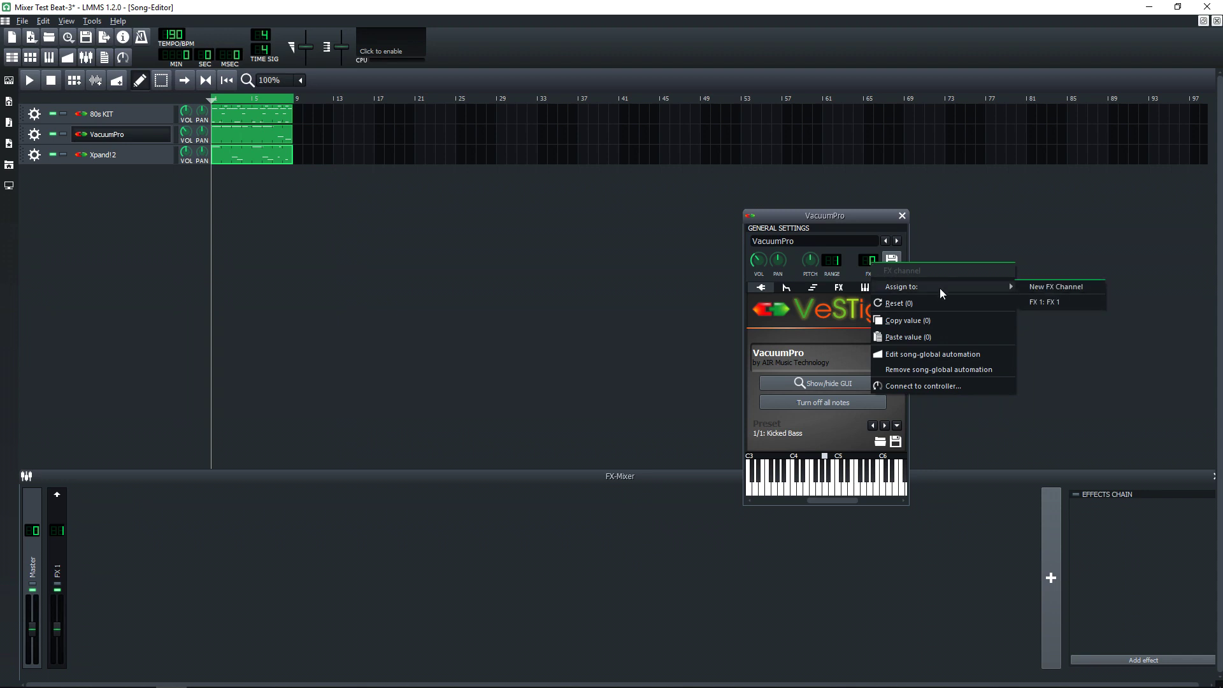
{"action": "left_click", "coordinate": [1043, 304]}
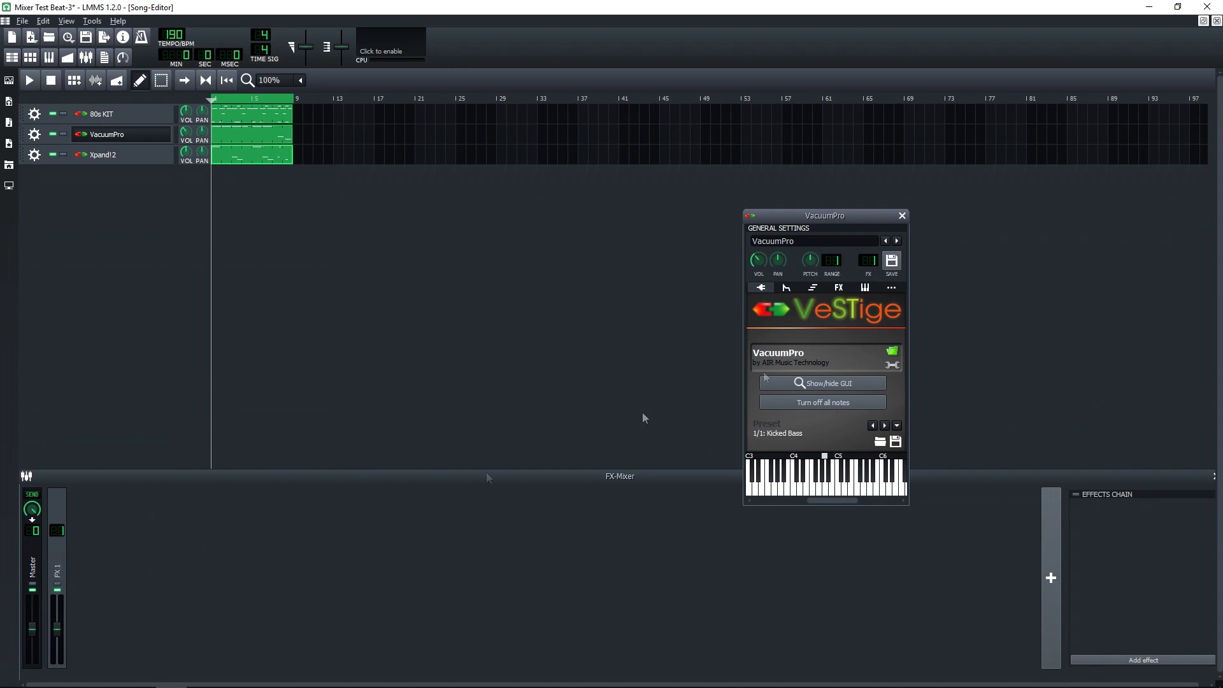
{"action": "left_click", "coordinate": [901, 216]}
Step: Rename the FX 1 channel to 'Bass'
{"action": "left_click", "coordinate": [59, 573]}
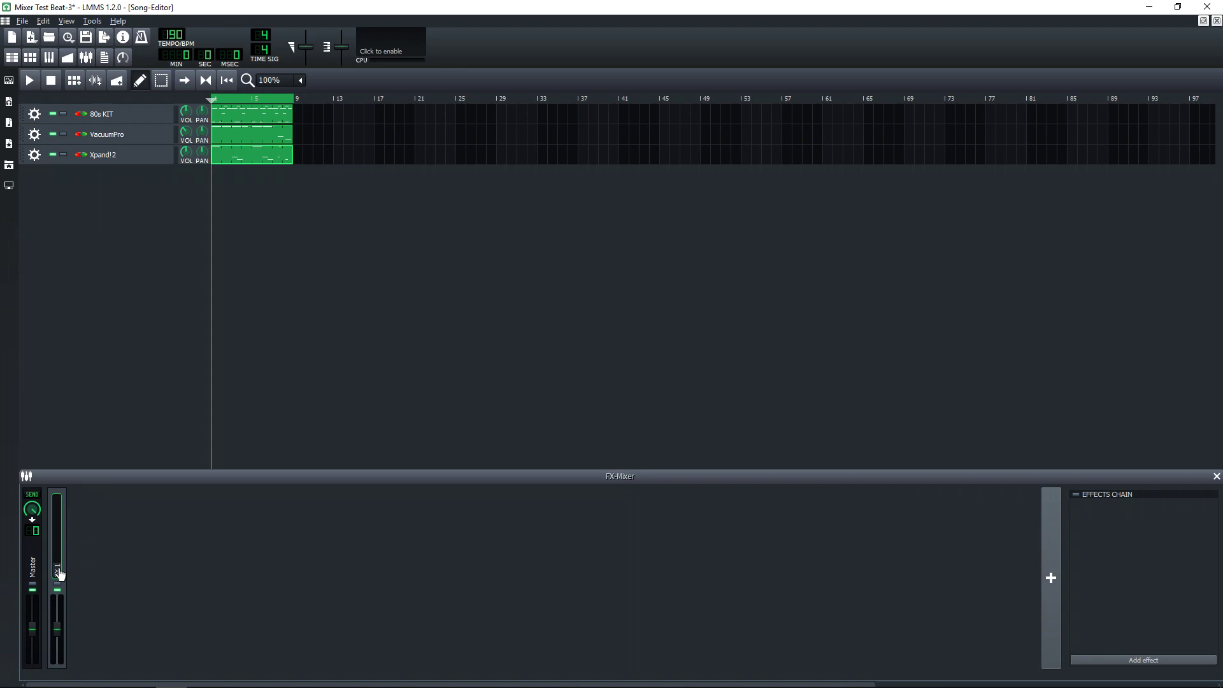
{"action": "type", "text": "Bass"}
{"action": "key", "text": "Return"}
Step: Assign Xpand!2 to a new FX channel and name it 'Synth'
{"action": "left_click", "coordinate": [34, 156]}
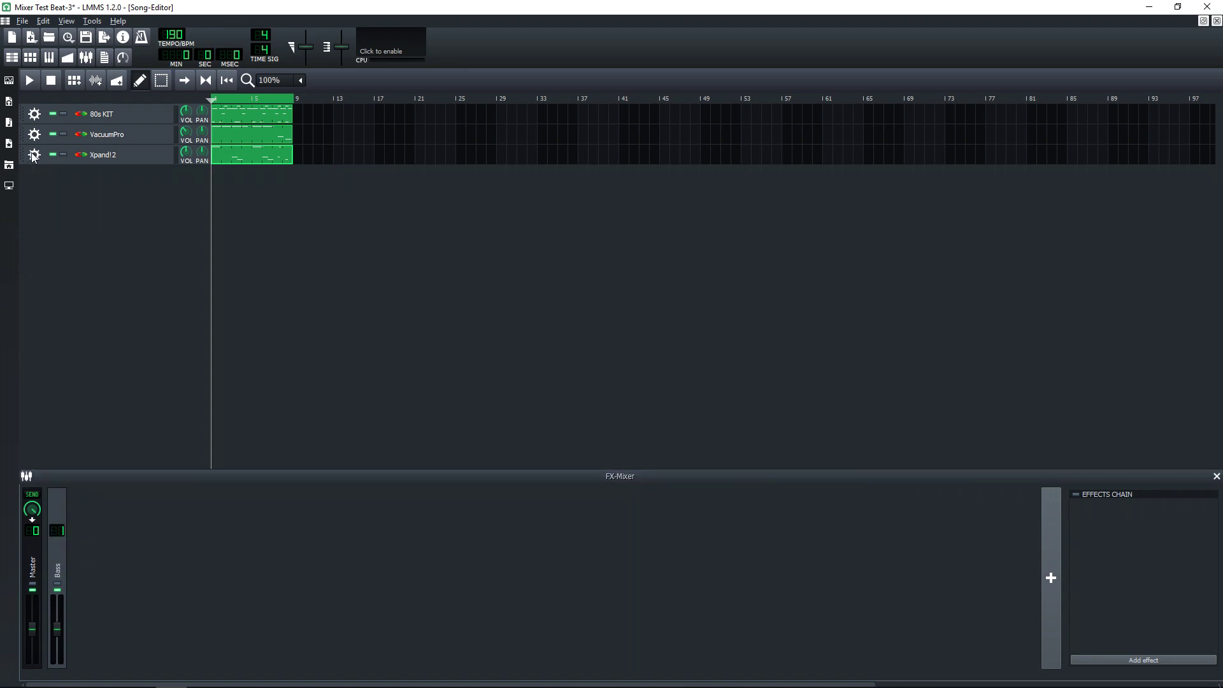
{"action": "left_click", "coordinate": [35, 159]}
{"action": "left_click", "coordinate": [147, 228]}
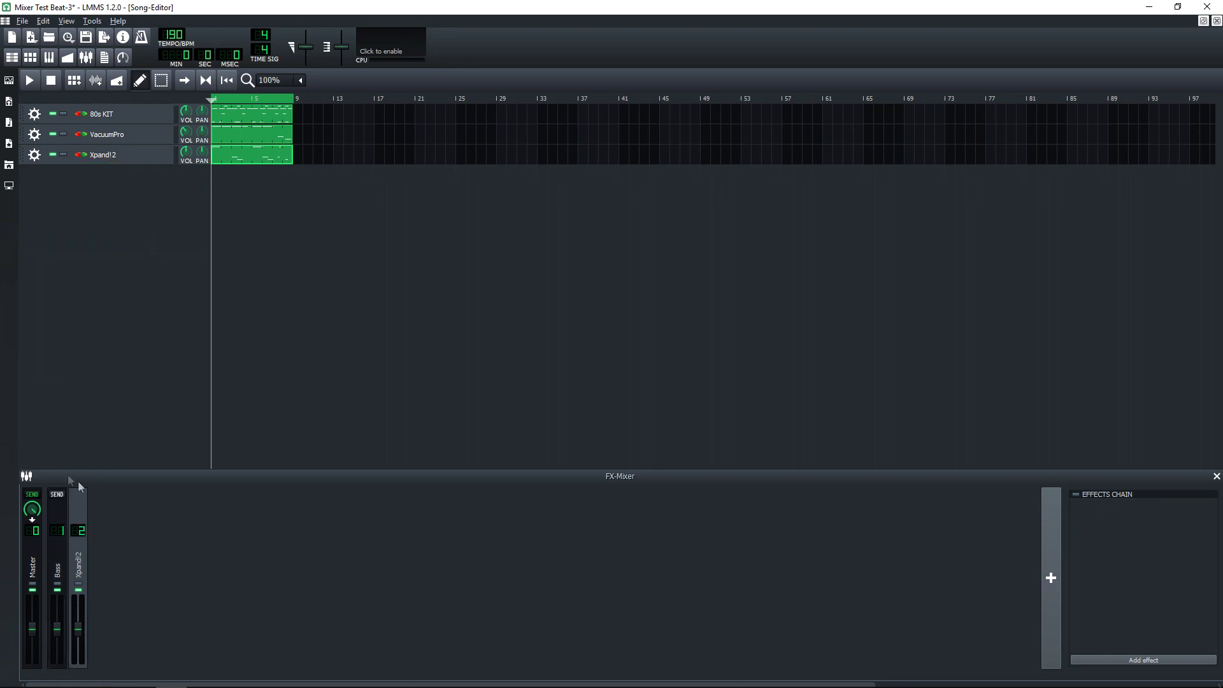
{"action": "double_click", "coordinate": [80, 577]}
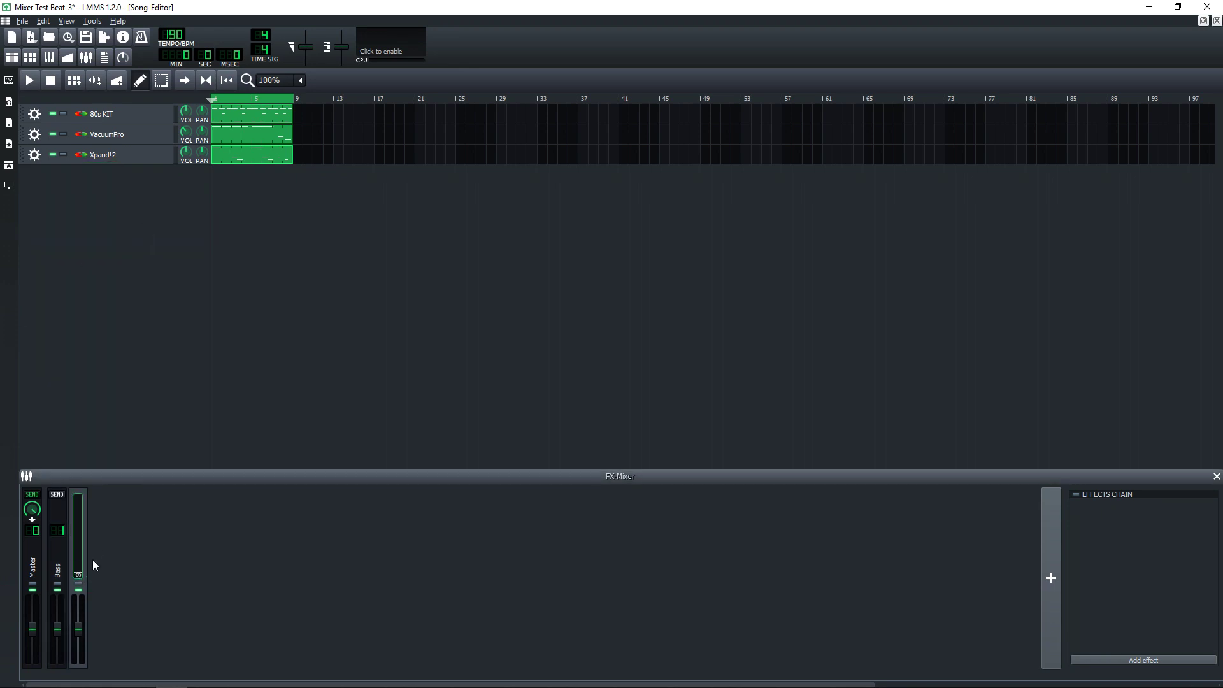
{"action": "key", "text": "Return"}
Step: Assign the 80s KIT track to a new FX channel for Drums and start playback
{"action": "left_click", "coordinate": [35, 115]}
{"action": "mouse_move", "coordinate": [100, 188]}
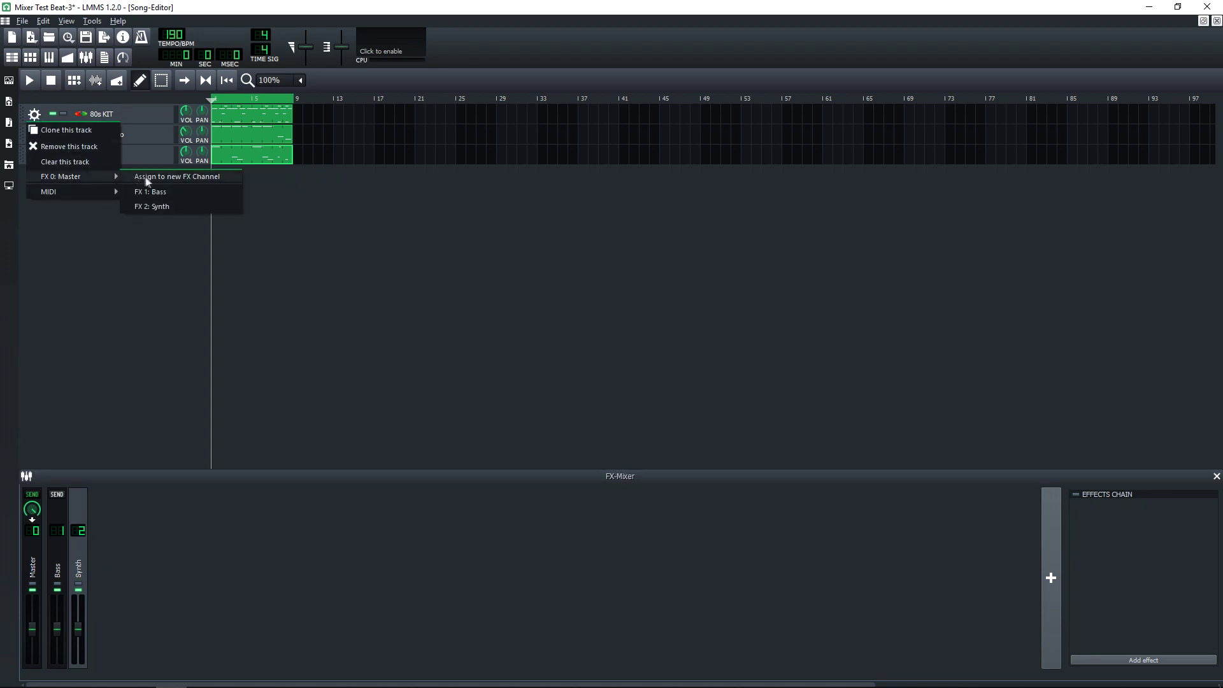
{"action": "left_click", "coordinate": [147, 177]}
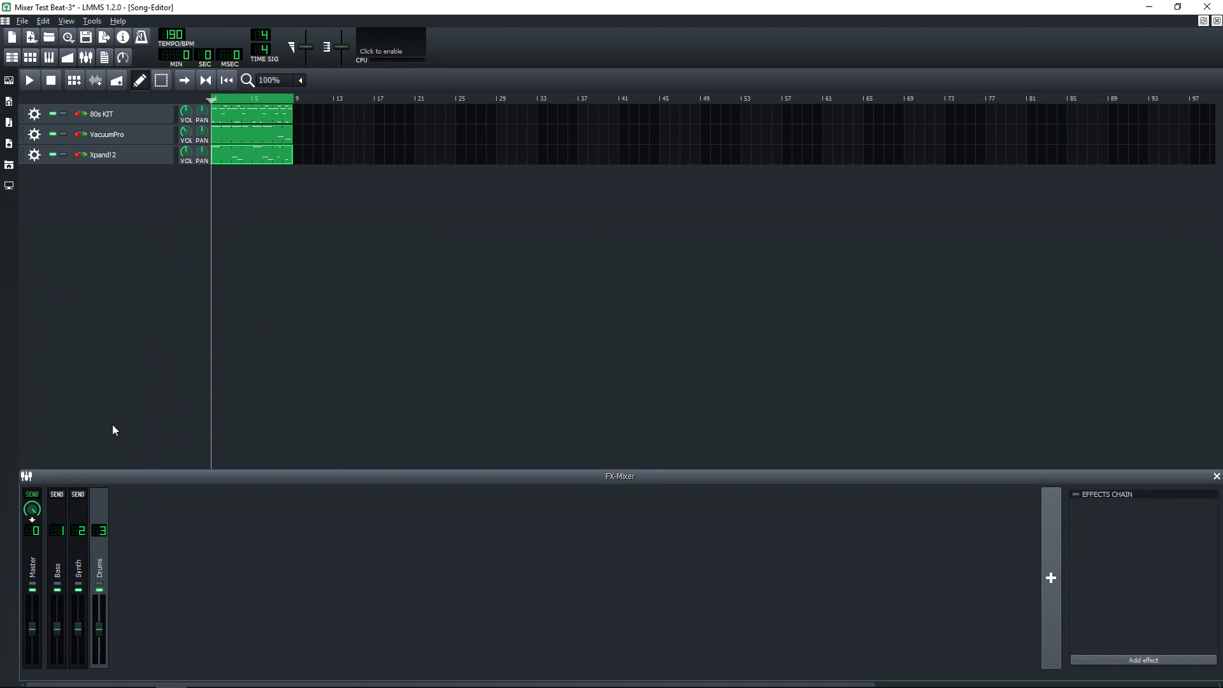
{"action": "left_click", "coordinate": [30, 80]}
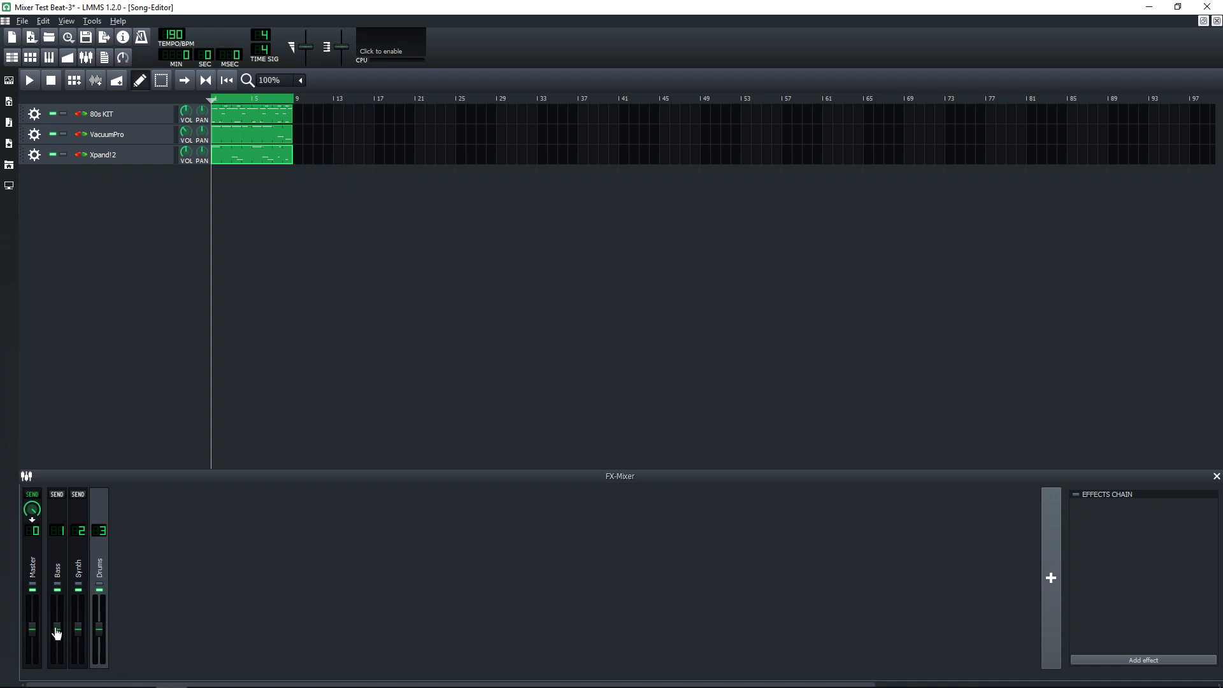
Step: Drag the Bass channel fader down to 69.8 % volume
{"action": "left_click_drag", "start_coordinate": [56, 632], "coordinate": [108, 629]}
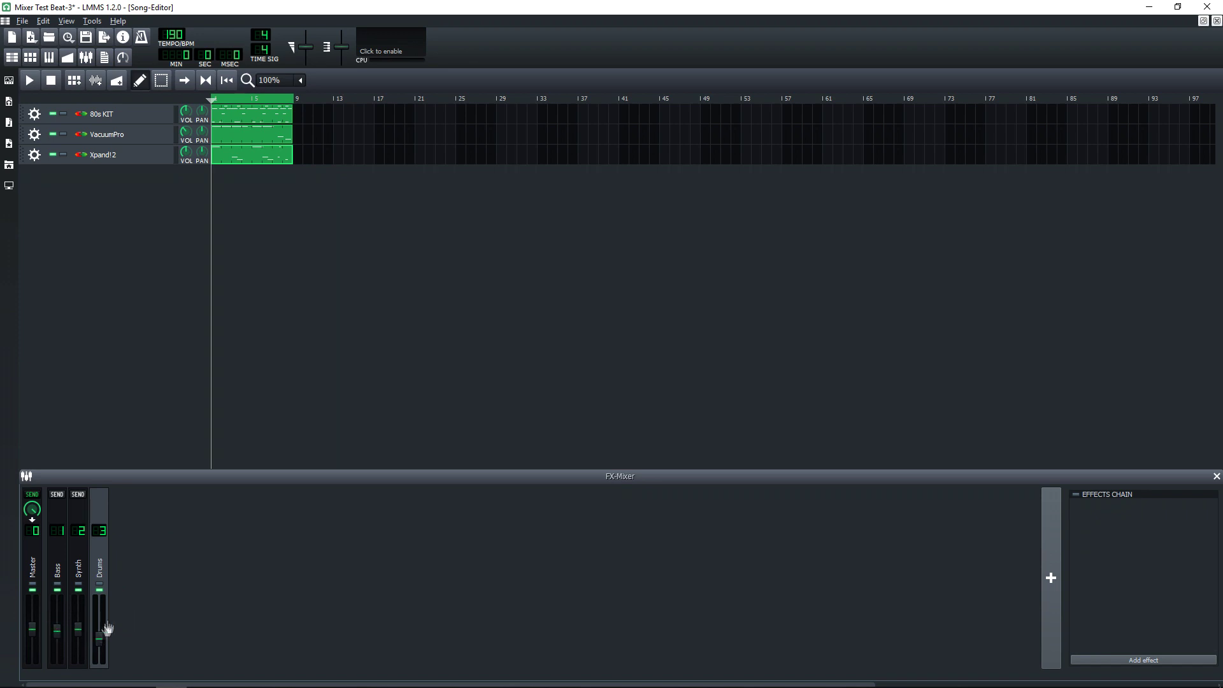
Step: Play the song, lower the Synth and Bass faders slightly, then stop
{"action": "left_click", "coordinate": [64, 220]}
{"action": "key", "text": "space"}
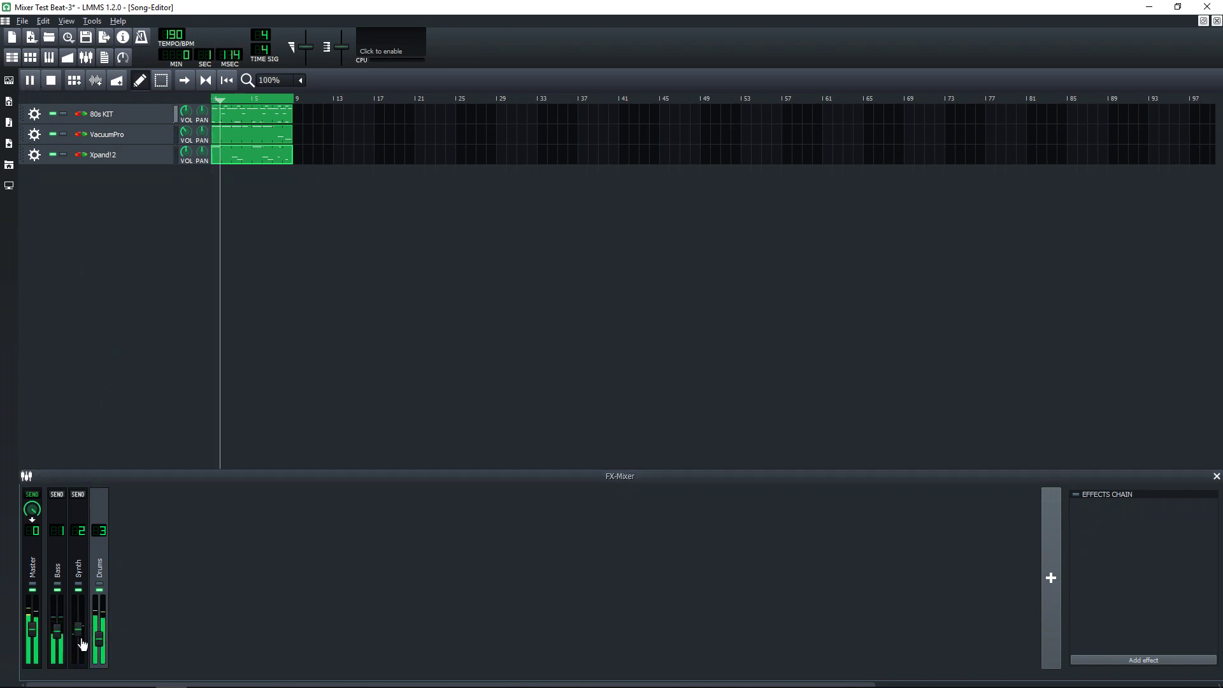
{"action": "left_click_drag", "start_coordinate": [79, 637], "coordinate": [72, 645]}
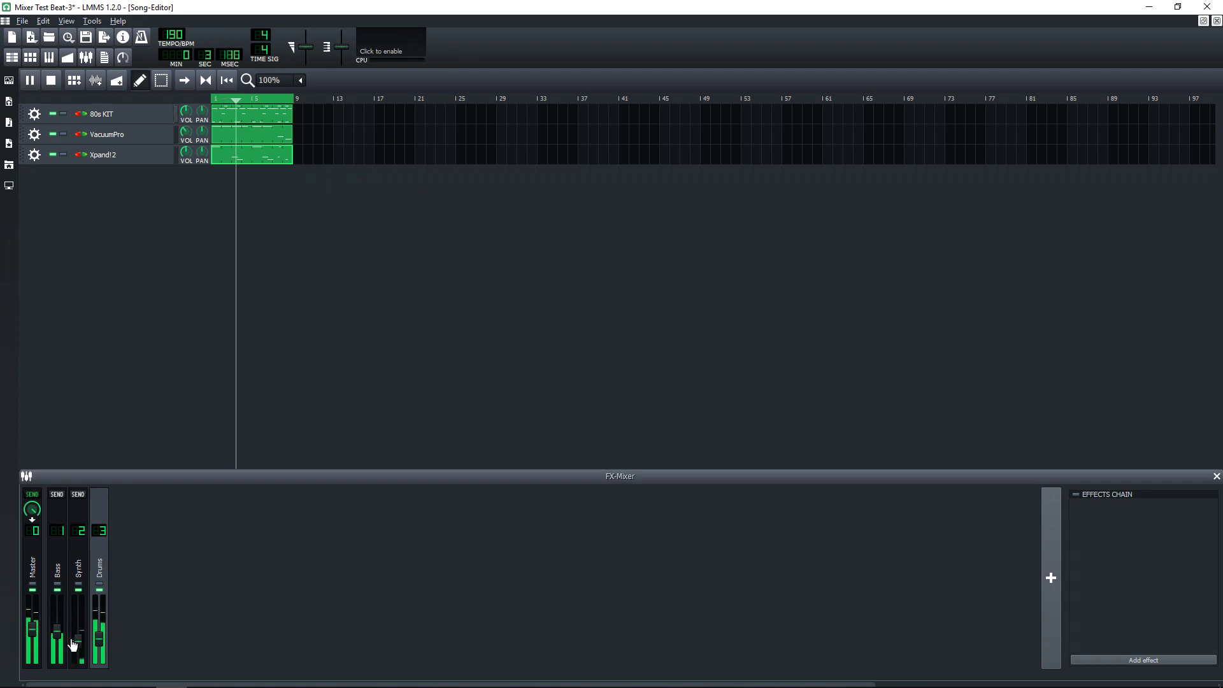
{"action": "left_click_drag", "start_coordinate": [57, 632], "coordinate": [61, 642]}
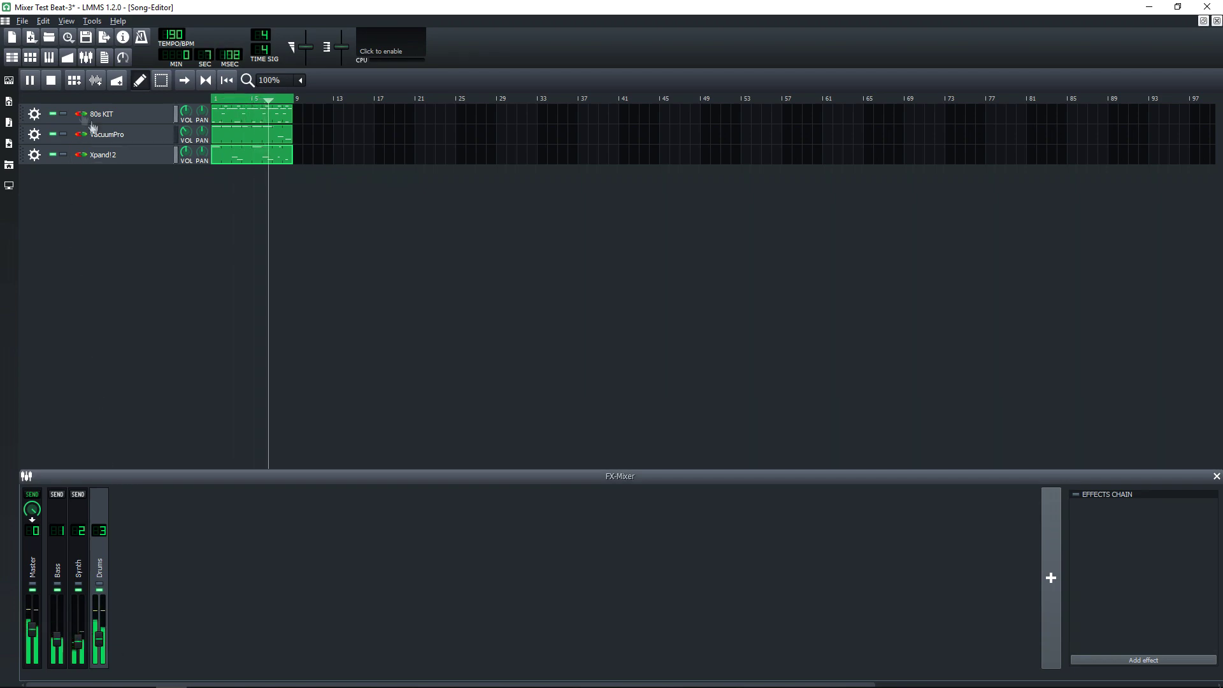
{"action": "left_click", "coordinate": [47, 79]}
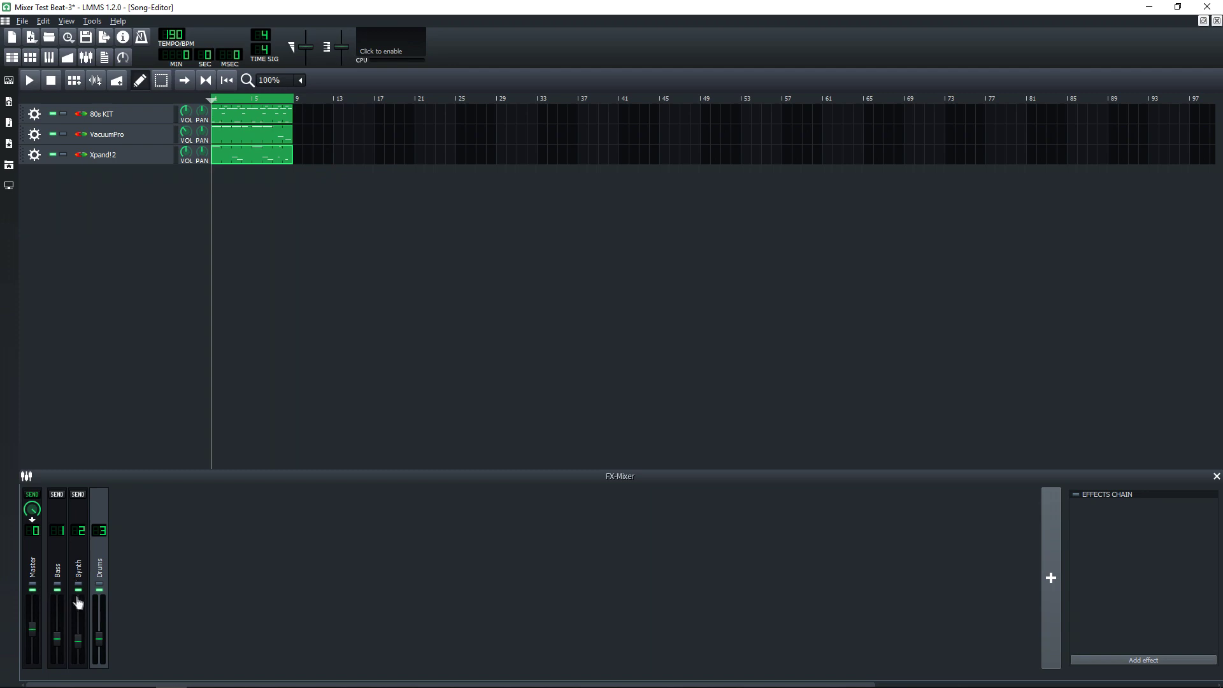
Step: Replay the song, solo Bass briefly, then unsolo it and stop playback
{"action": "left_click", "coordinate": [37, 83]}
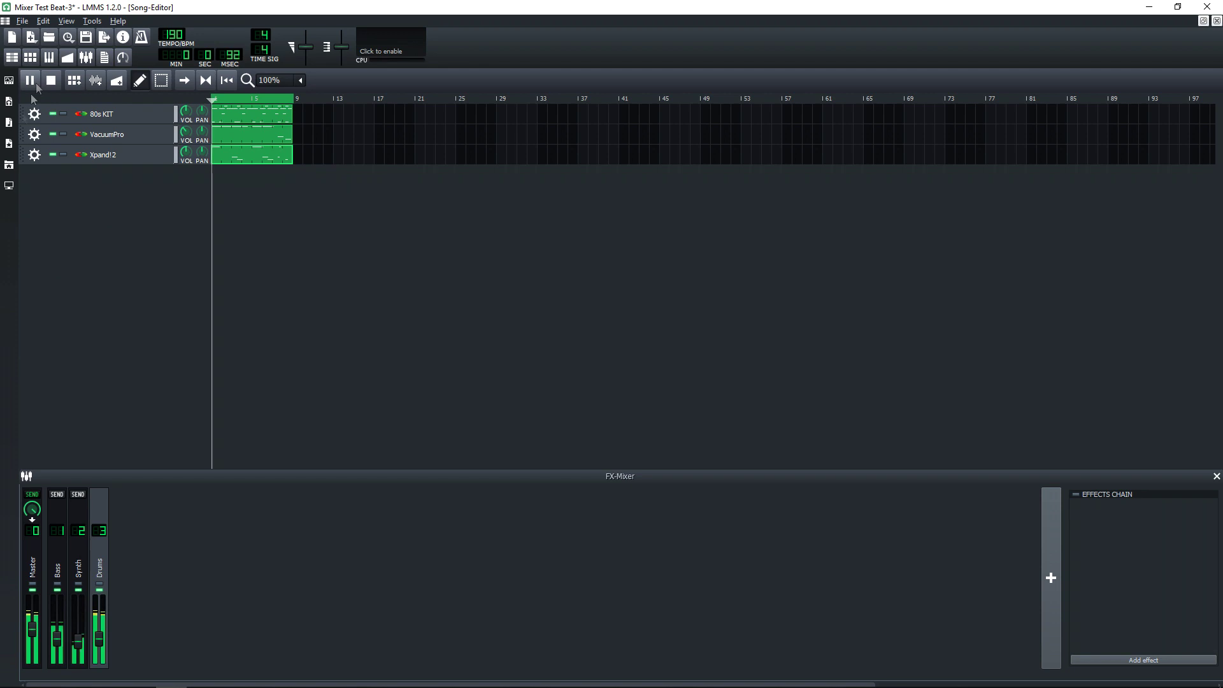
{"action": "left_click", "coordinate": [58, 587]}
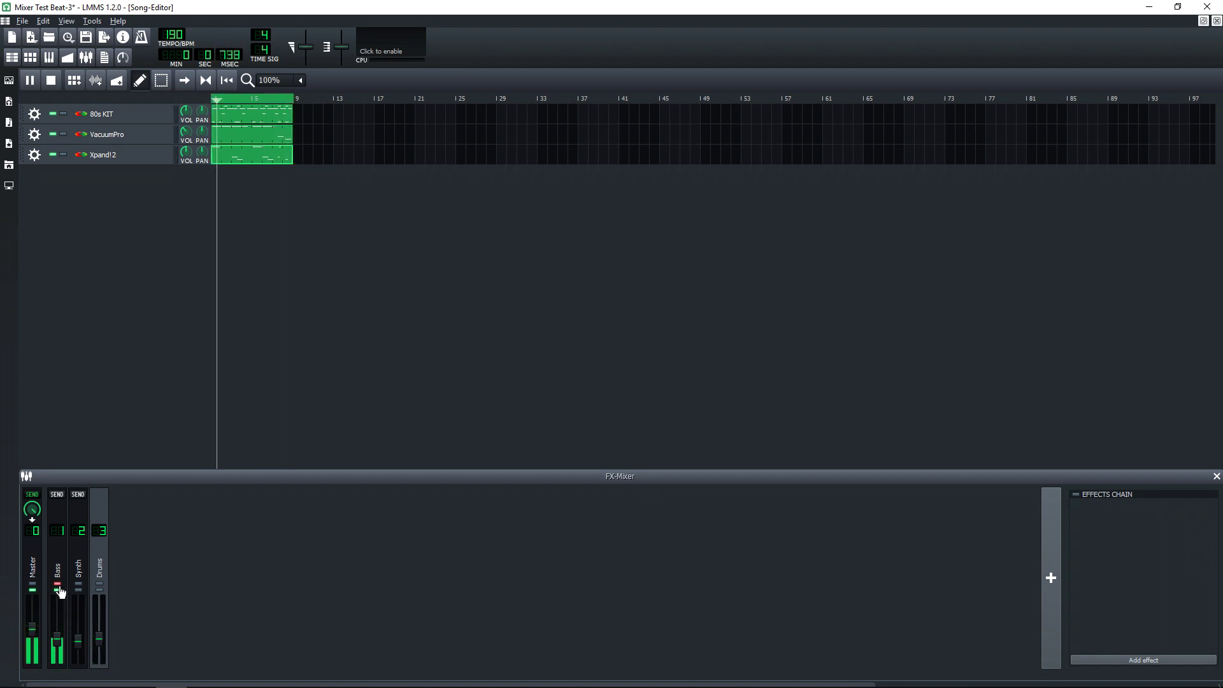
{"action": "left_click", "coordinate": [58, 585]}
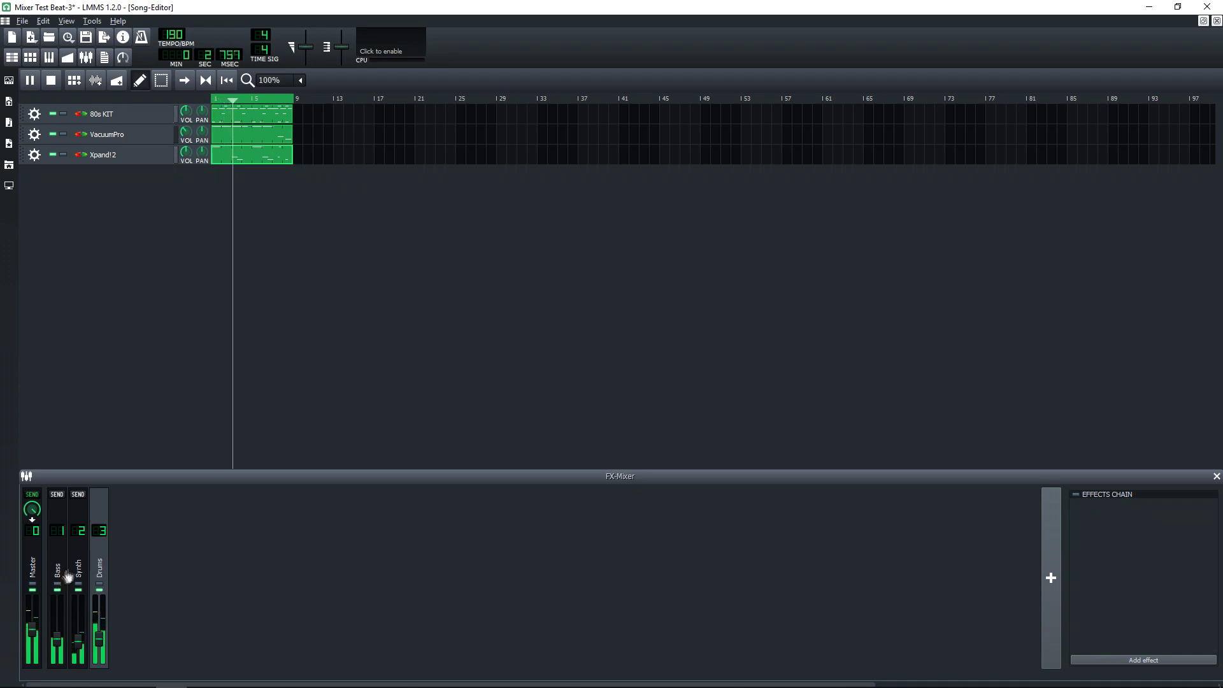
{"action": "key", "text": "space"}
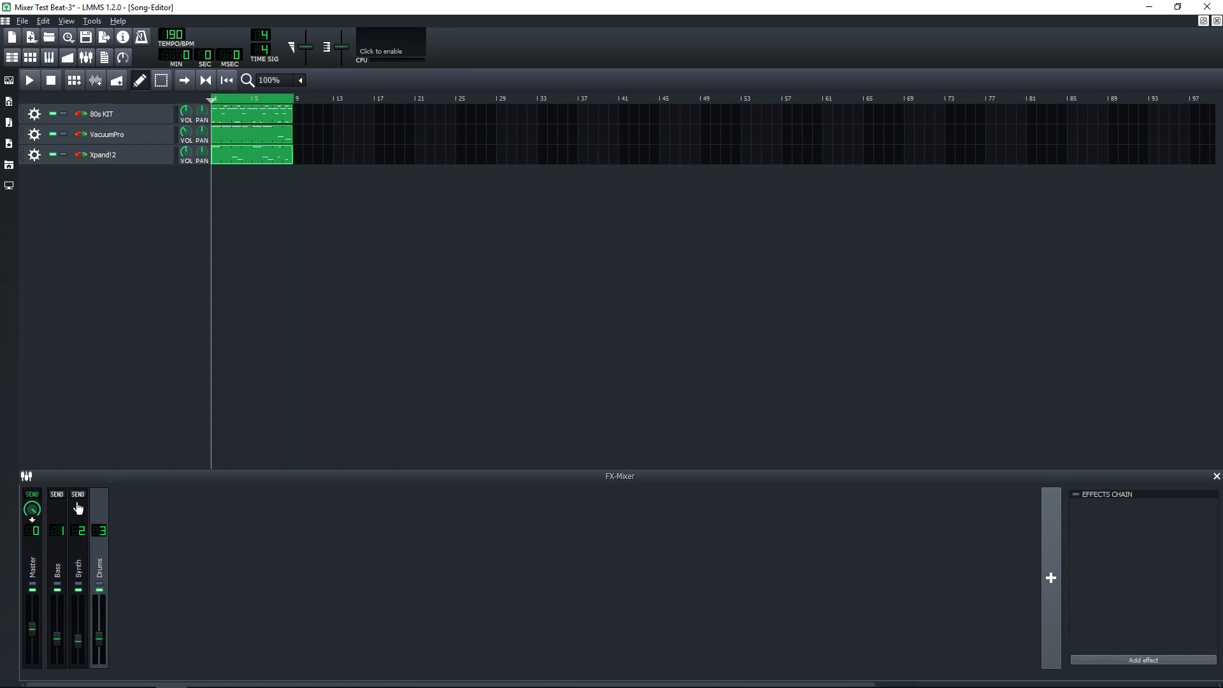
Step: Add MeldaProduction MCompressor to the Drums channel's effects chain and close its plugin window
{"action": "left_click", "coordinate": [100, 558]}
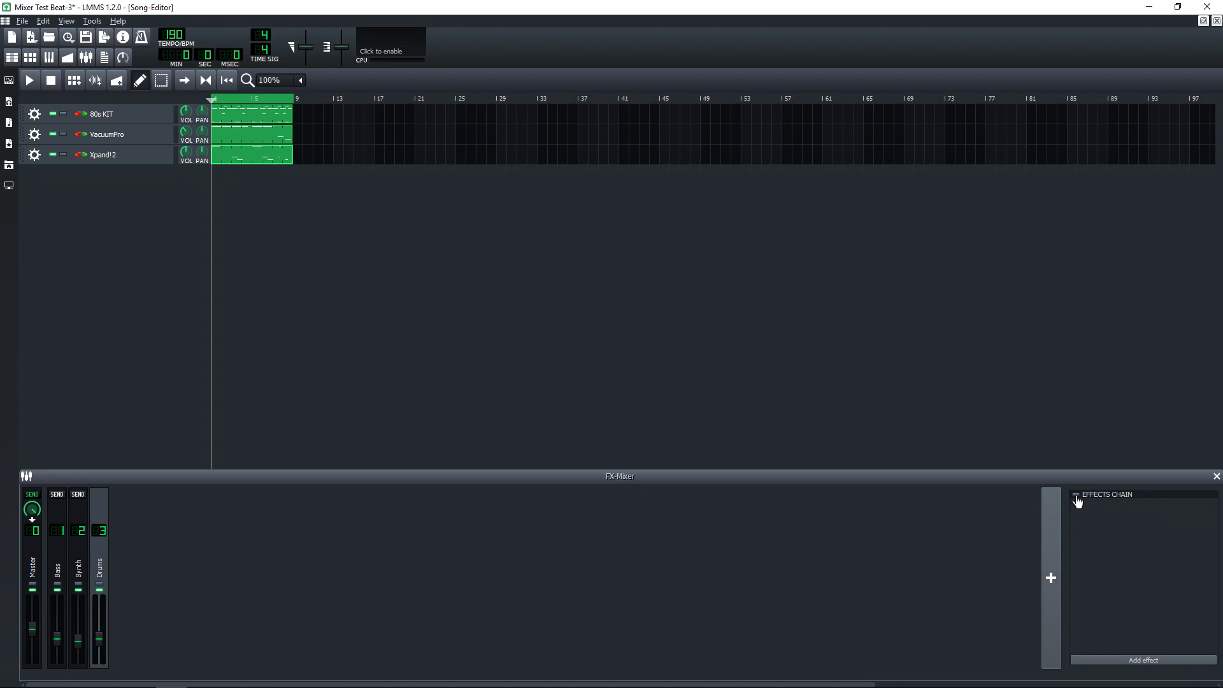
{"action": "left_click", "coordinate": [1134, 660]}
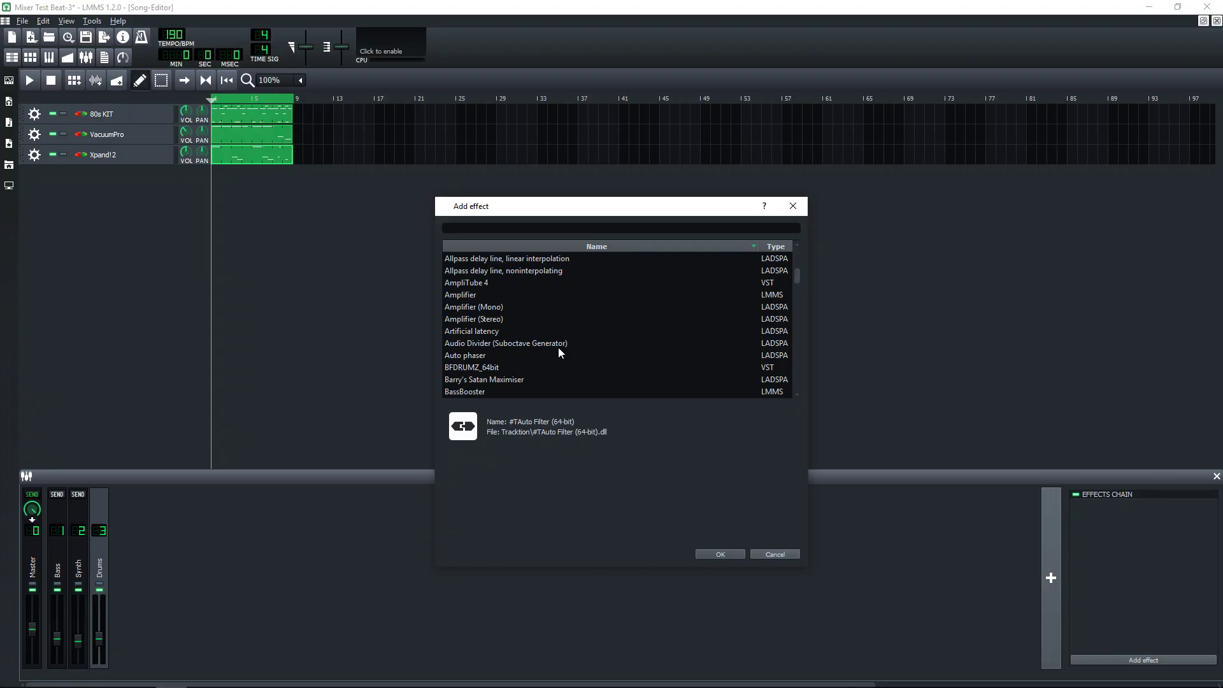
{"action": "scroll", "coordinate": [548, 351], "scroll_direction": "down", "scroll_amount": 10}
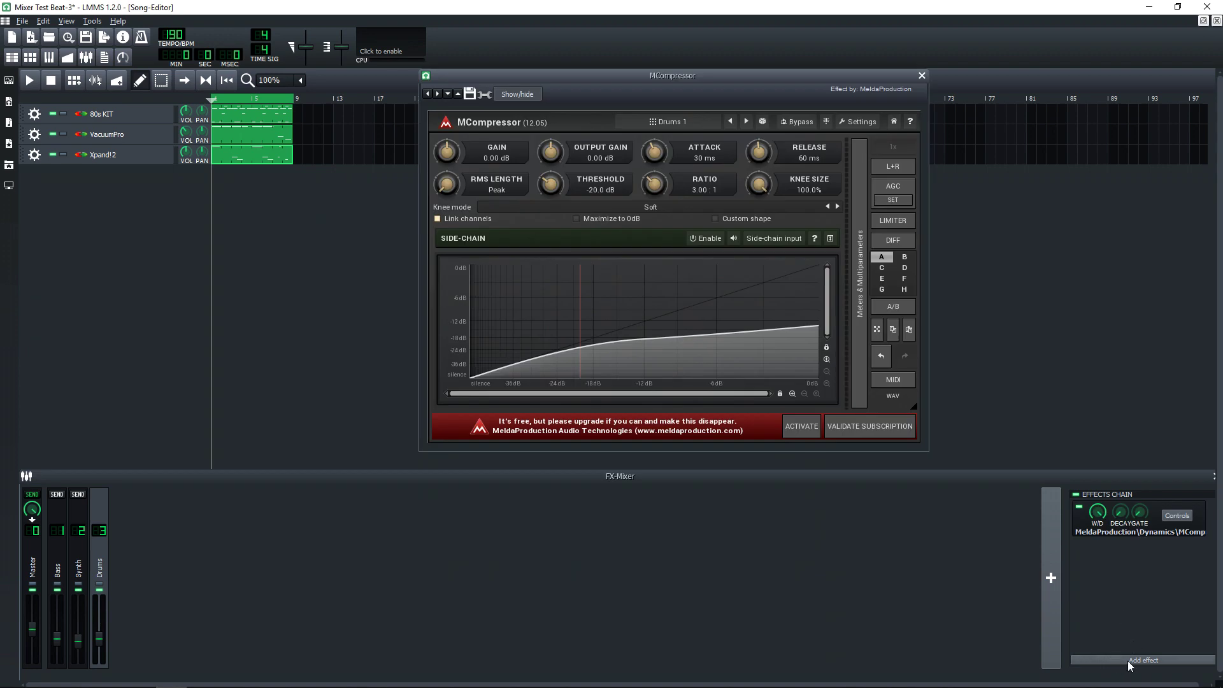
{"action": "left_click", "coordinate": [1127, 660]}
{"action": "scroll", "coordinate": [542, 354], "scroll_direction": "down", "scroll_amount": 5}
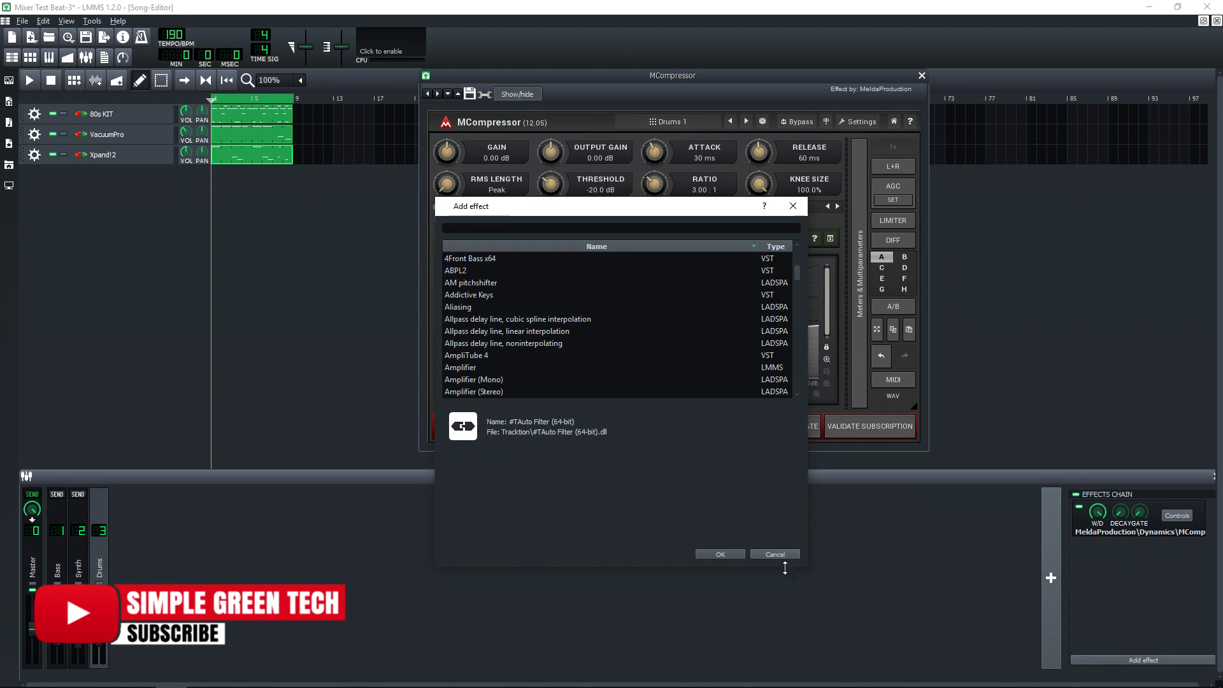
{"action": "left_click", "coordinate": [780, 555]}
{"action": "left_click", "coordinate": [922, 76]}
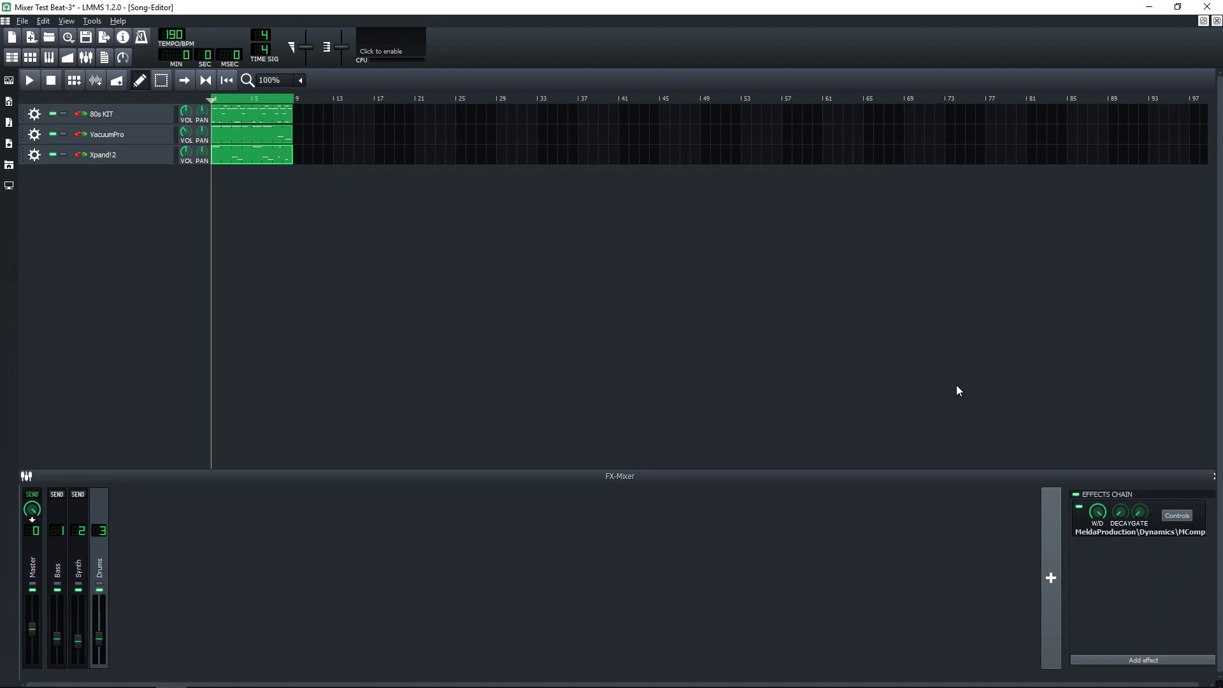
{"action": "left_click", "coordinate": [1178, 516]}
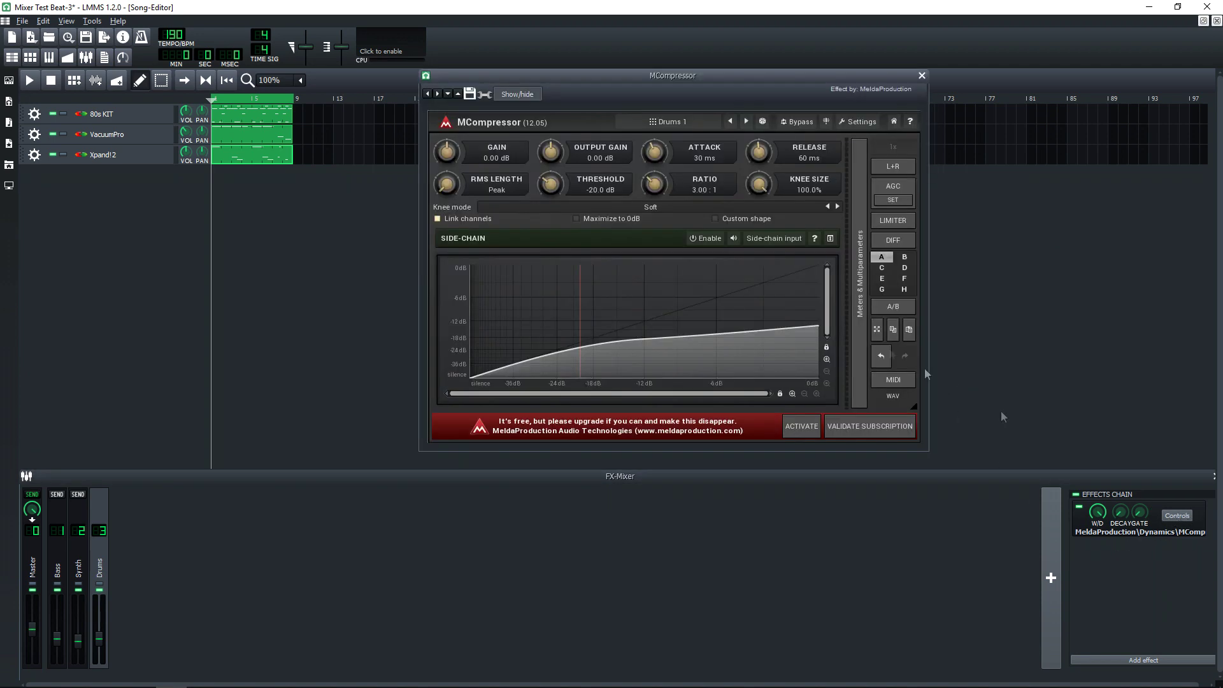
{"action": "left_click", "coordinate": [922, 76]}
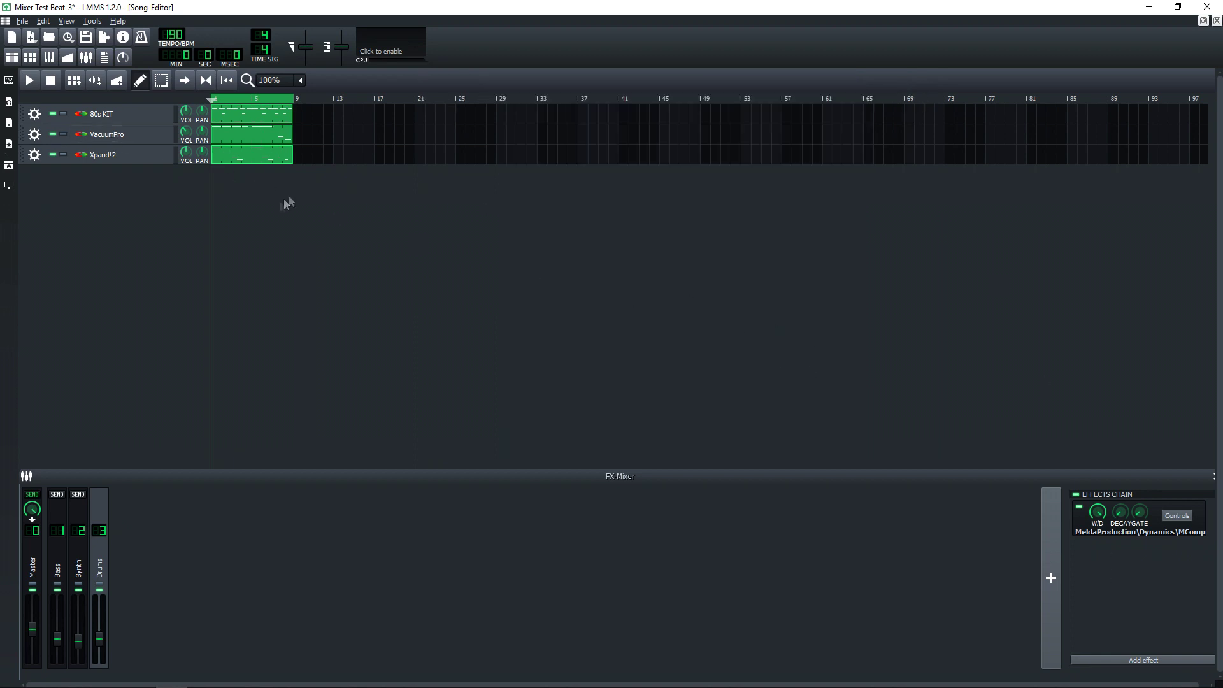
{"action": "left_click", "coordinate": [30, 80]}
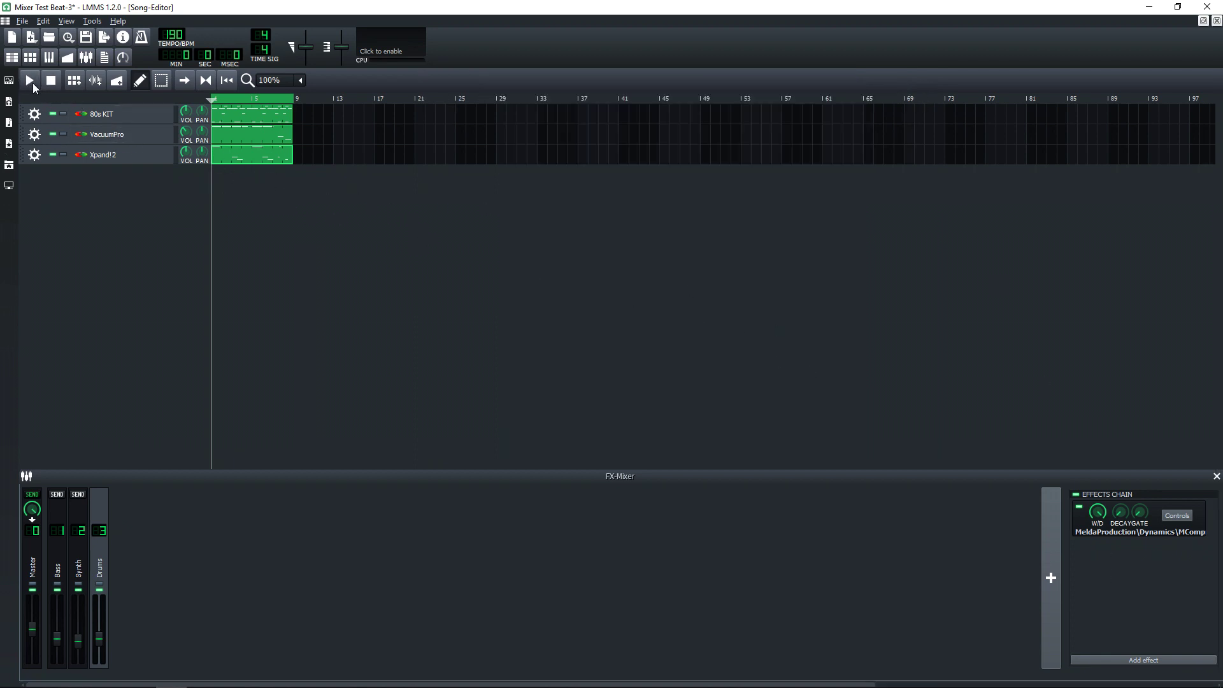
{"action": "left_click", "coordinate": [1079, 507]}
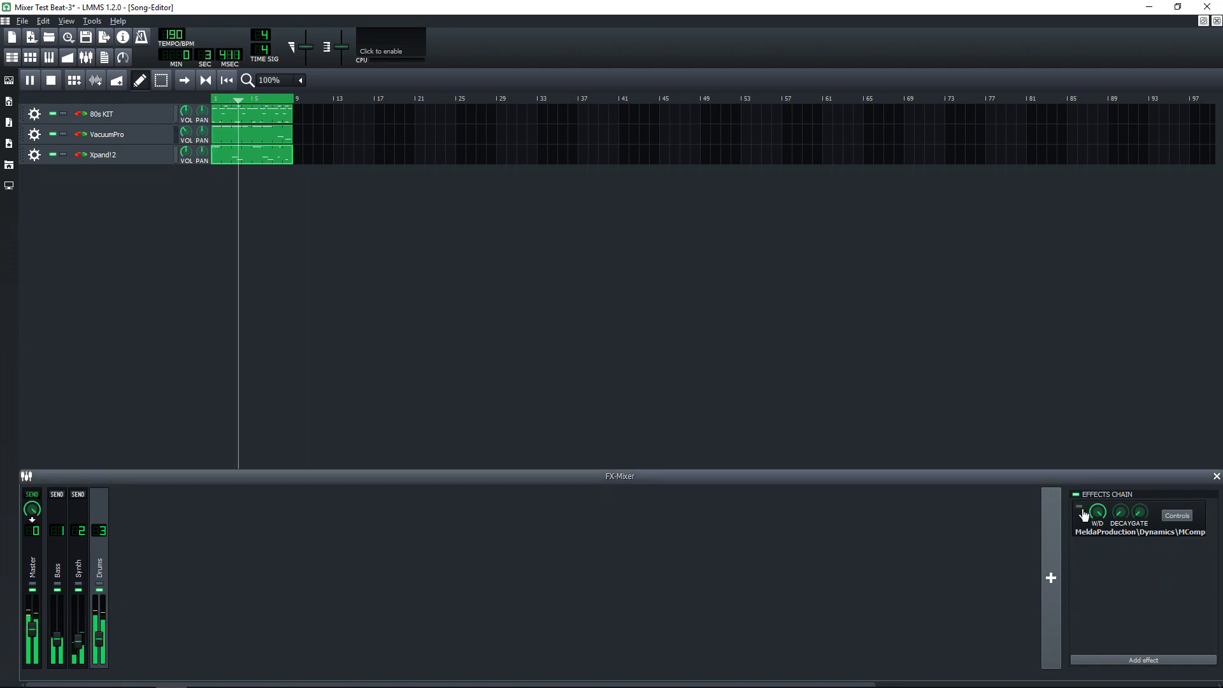
{"action": "left_click", "coordinate": [1079, 508]}
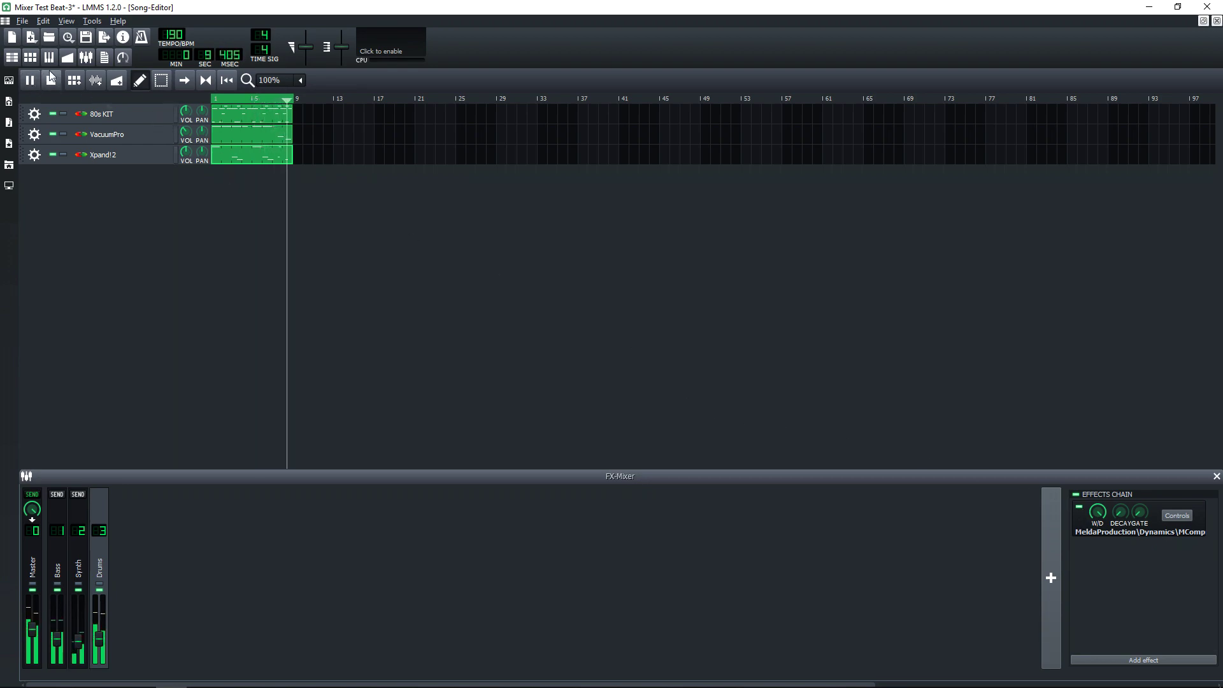
{"action": "key", "text": "space"}
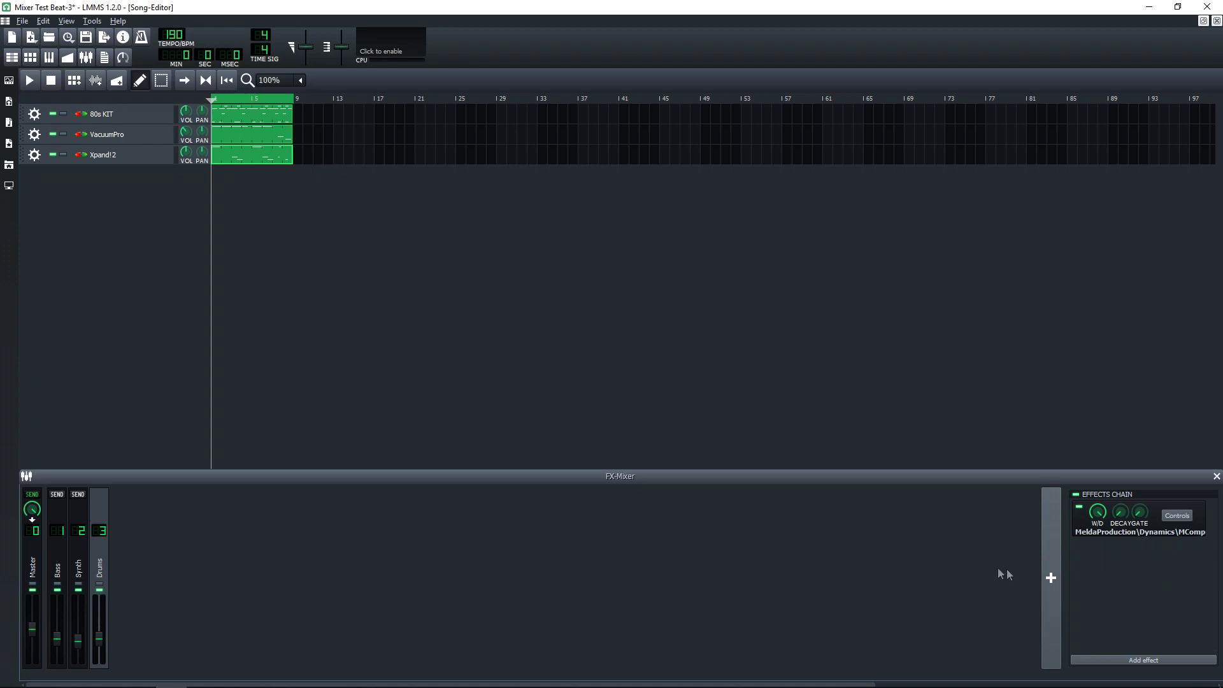
Step: Create a fifth mixer channel named 'Buss' and enable a send from Synth into it
{"action": "left_click", "coordinate": [1049, 577]}
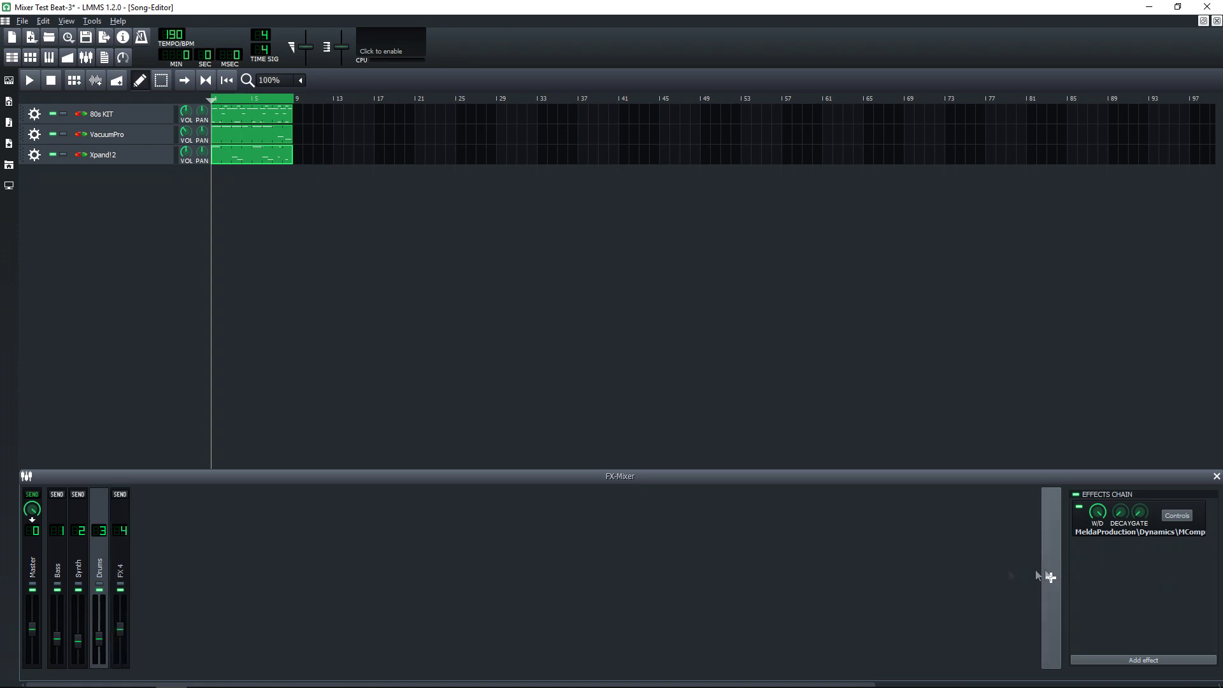
{"action": "double_click", "coordinate": [120, 574]}
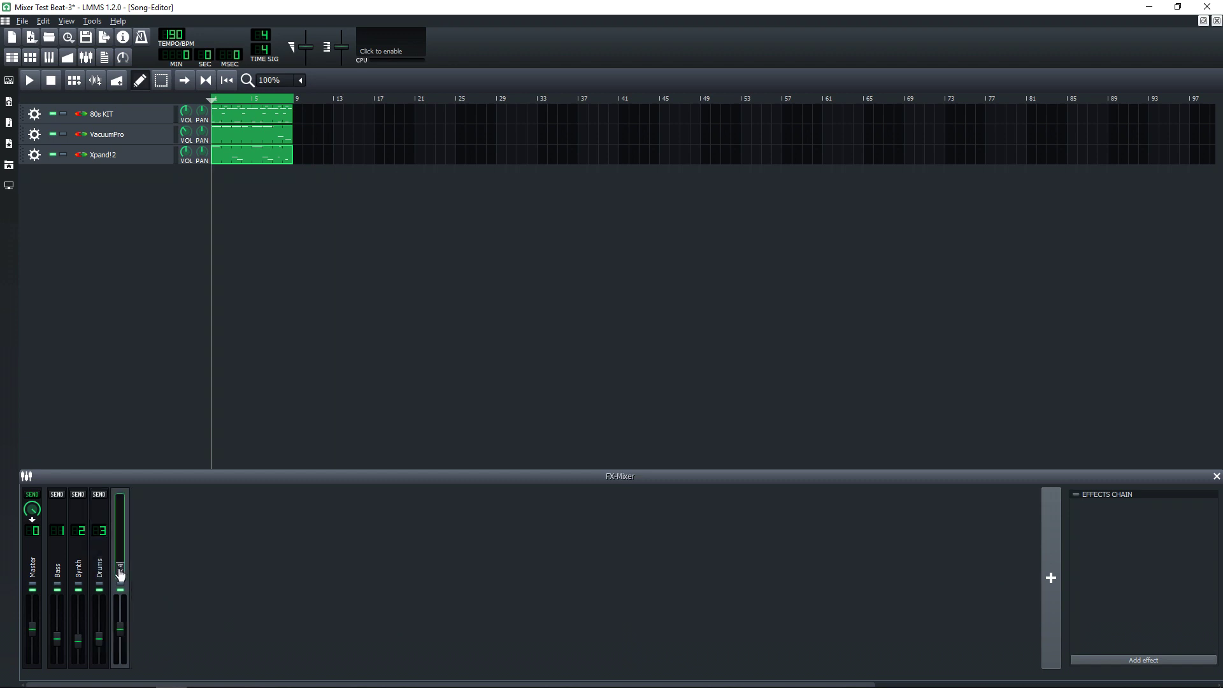
{"action": "type", "text": "Buss"}
{"action": "key", "text": "Return"}
{"action": "left_click", "coordinate": [78, 575]}
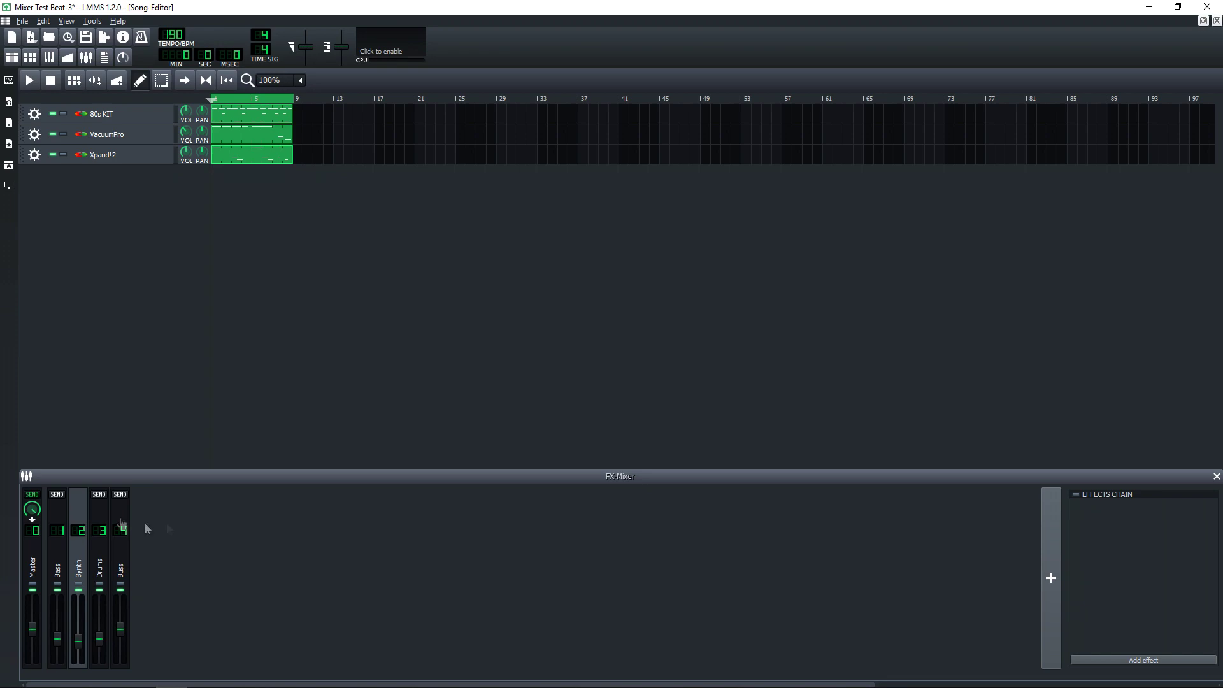
{"action": "left_click", "coordinate": [121, 498]}
Step: Send the Bass channel into Buss and set the send amount to 0.938
{"action": "left_click", "coordinate": [60, 571]}
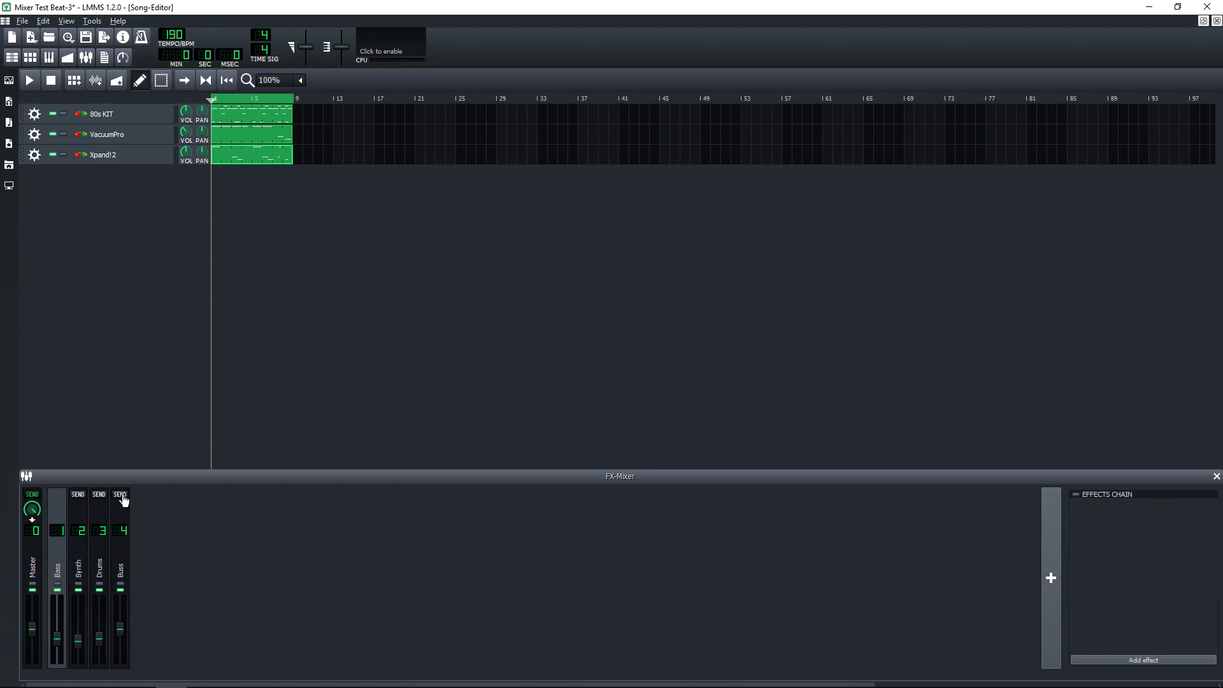
{"action": "left_click", "coordinate": [120, 495]}
{"action": "left_click", "coordinate": [125, 563]}
{"action": "left_click", "coordinate": [72, 568]}
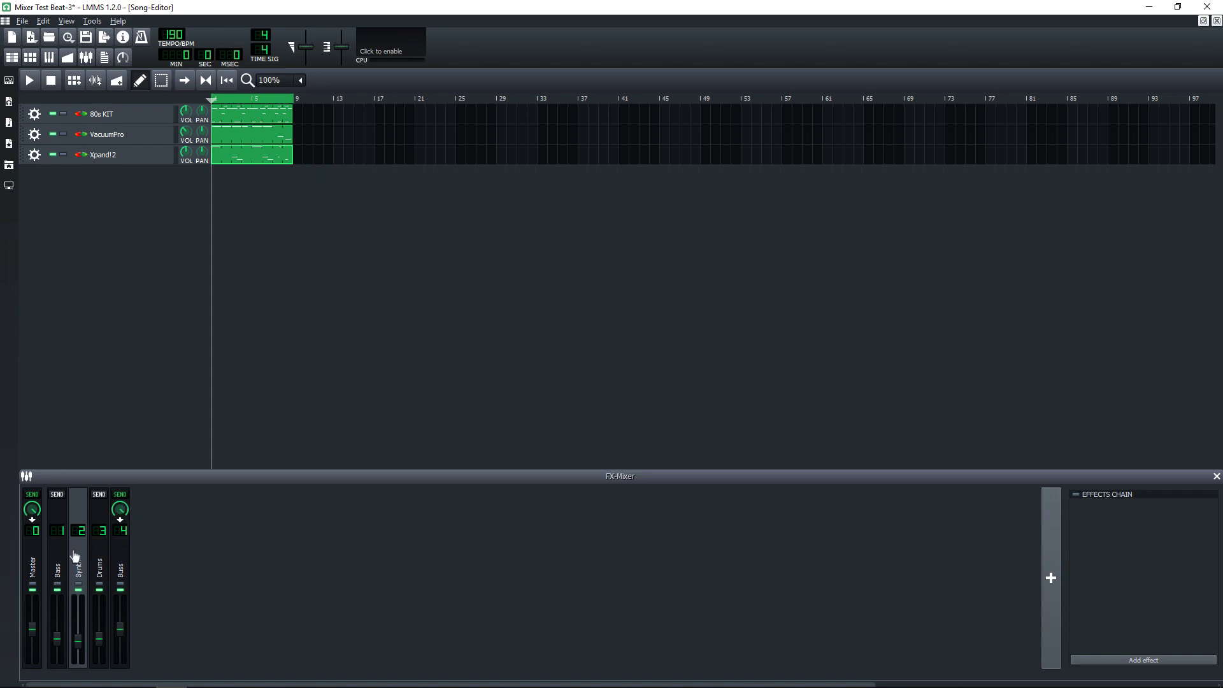
{"action": "left_click", "coordinate": [57, 571]}
{"action": "left_click", "coordinate": [79, 566]}
{"action": "left_click", "coordinate": [57, 570]}
{"action": "left_click_drag", "start_coordinate": [123, 509], "coordinate": [123, 501]}
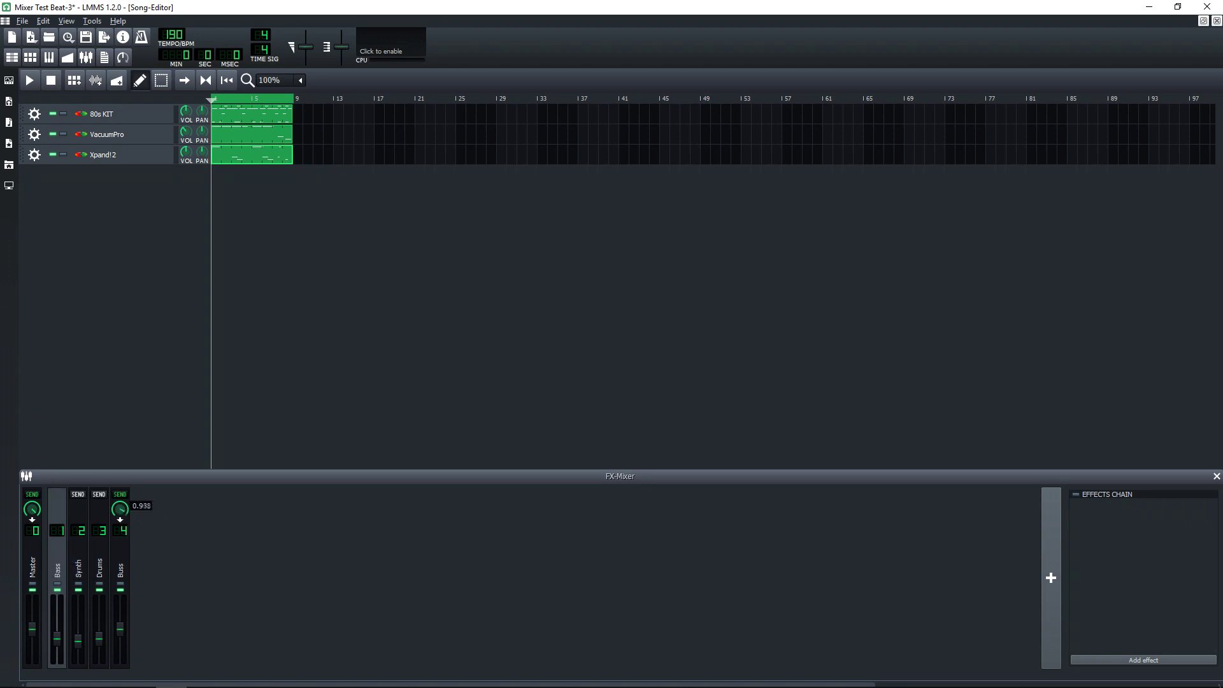
Step: Remove the Bass send into Buss, leaving only Synth feeding it
{"action": "left_click", "coordinate": [78, 561]}
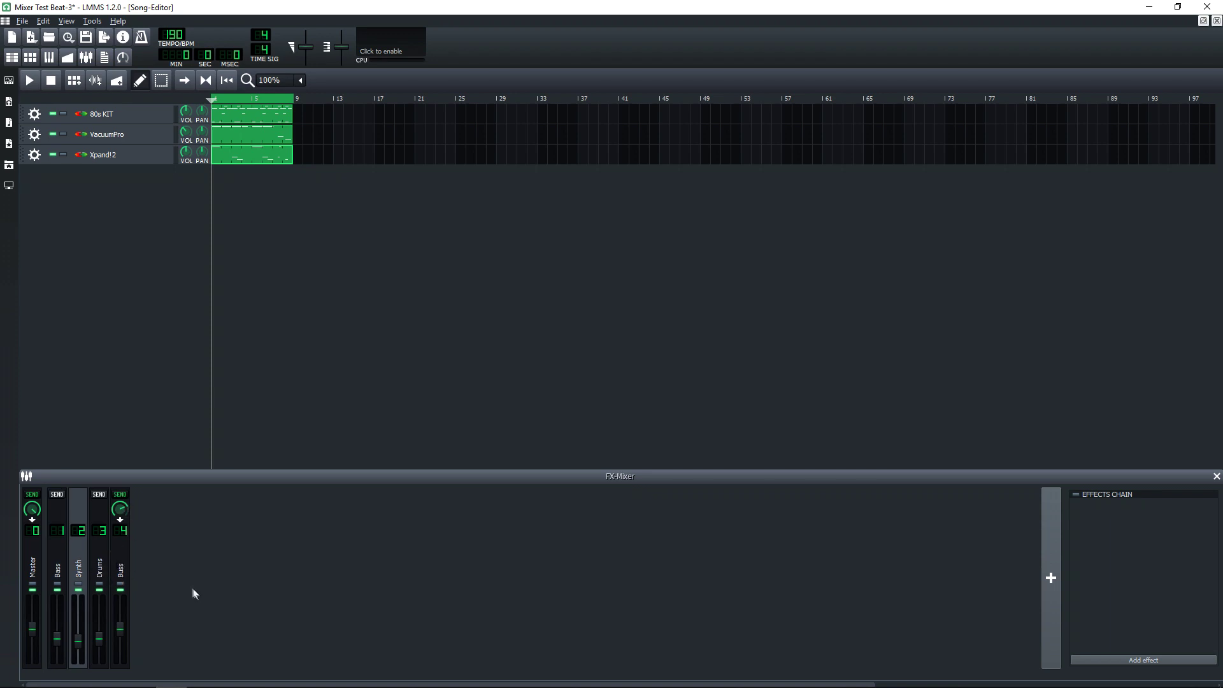
{"action": "left_click", "coordinate": [58, 568]}
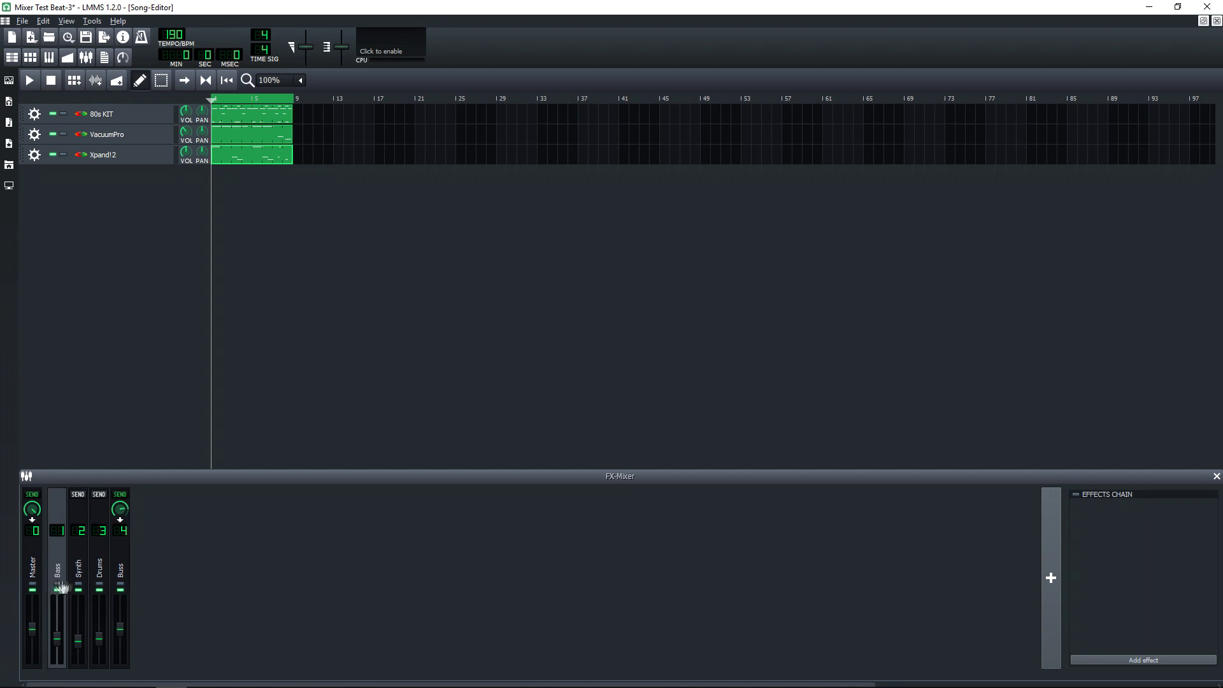
{"action": "left_click", "coordinate": [121, 496]}
{"action": "left_click", "coordinate": [30, 580]}
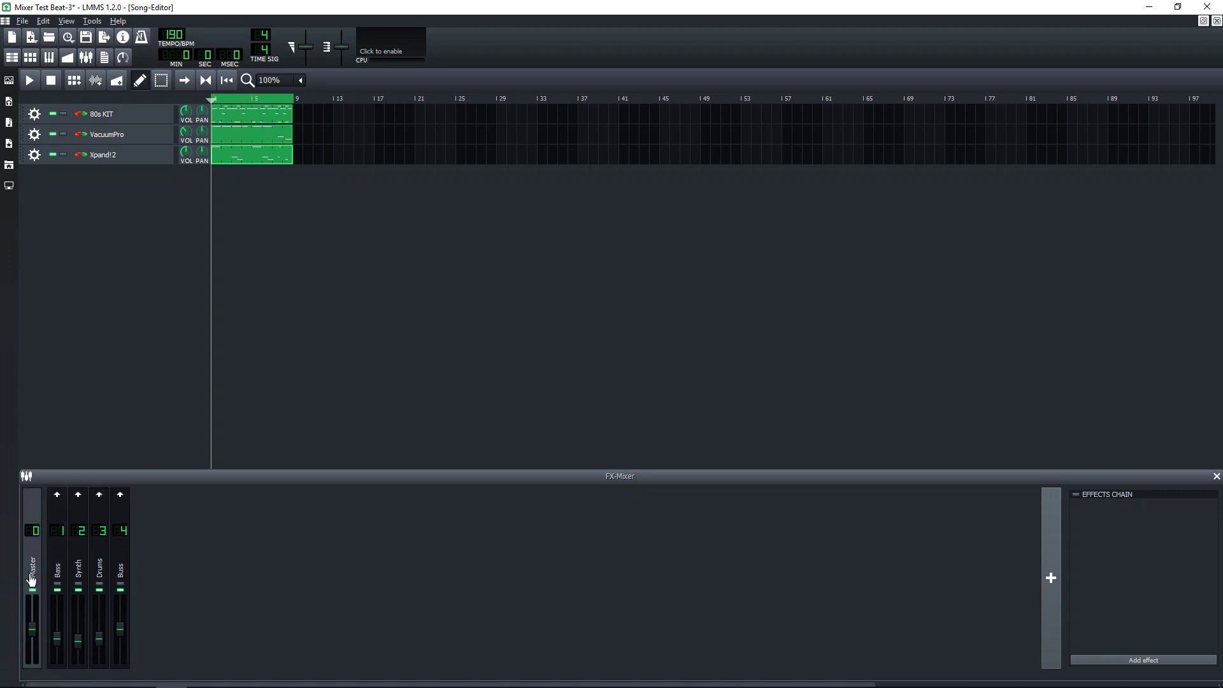